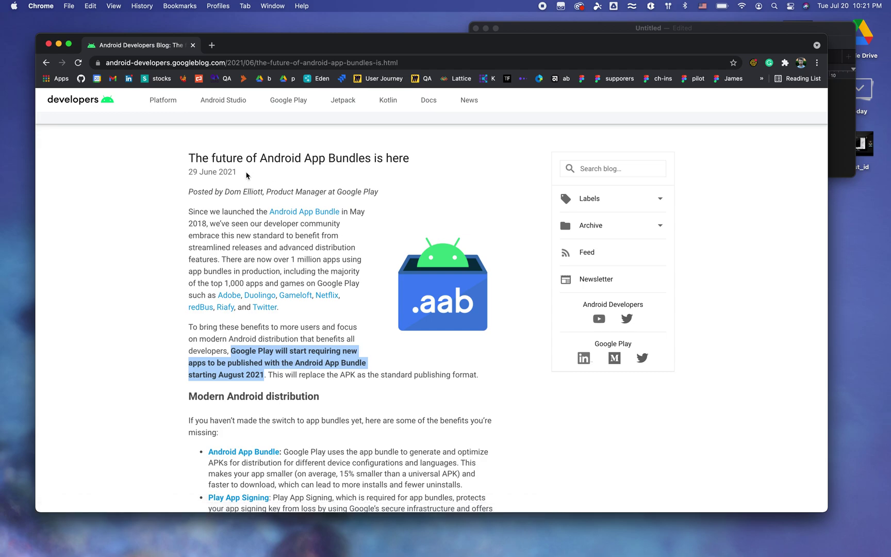
pyautogui.scroll(-1, 204, 265)
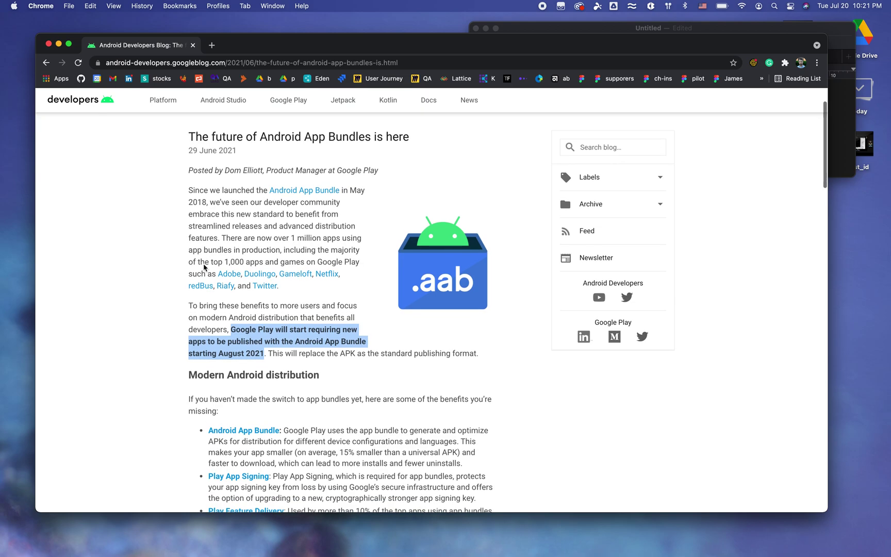
pyautogui.scroll(-2, 204, 264)
pyautogui.scroll(-1, 204, 265)
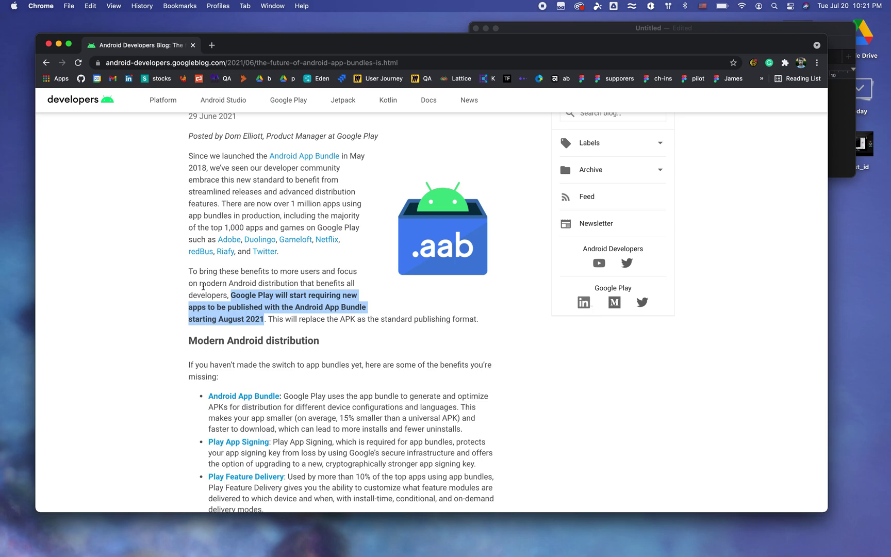
# Step: Bring up the app switcher from the Android Developers post on app bundles
pyautogui.press('super+Tab')
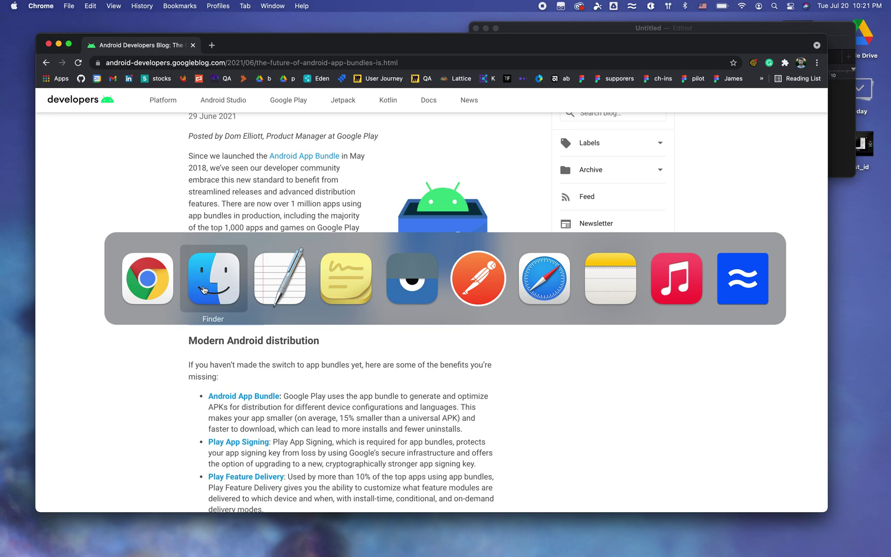
# Step: Show the aab_concept folder holding best_app.aab in Finder, then start a Spotlight search
pyautogui.click(203, 290)
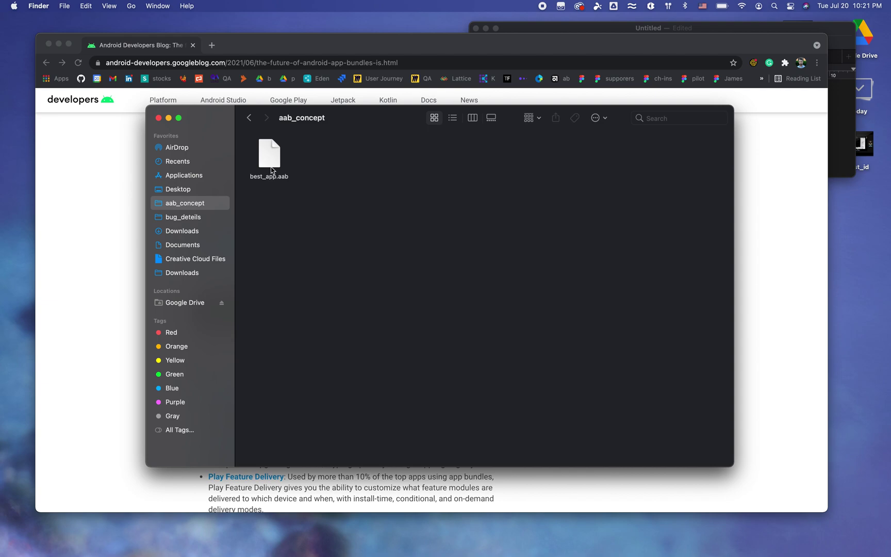
pyautogui.moveTo(373, 121); pyautogui.dragTo(355, 123)
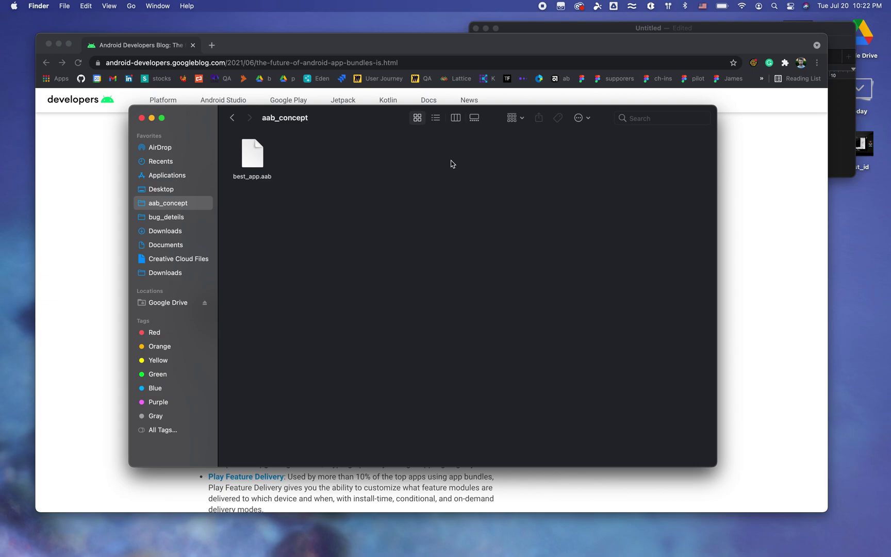
pyautogui.press('super+space')
pyautogui.write('iterm')
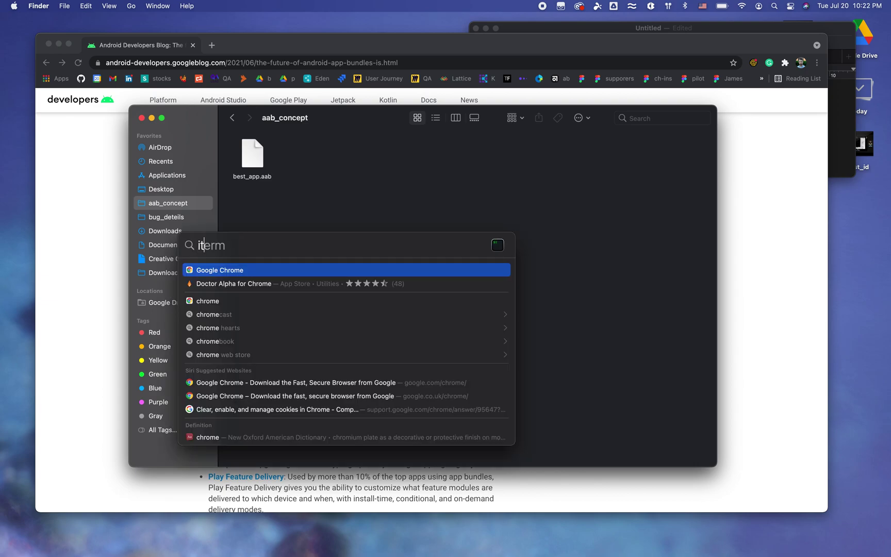
# Step: Run adb install on best_app.aab in iTerm2 and see it rejected for not ending in .apk
pyautogui.press('Return')
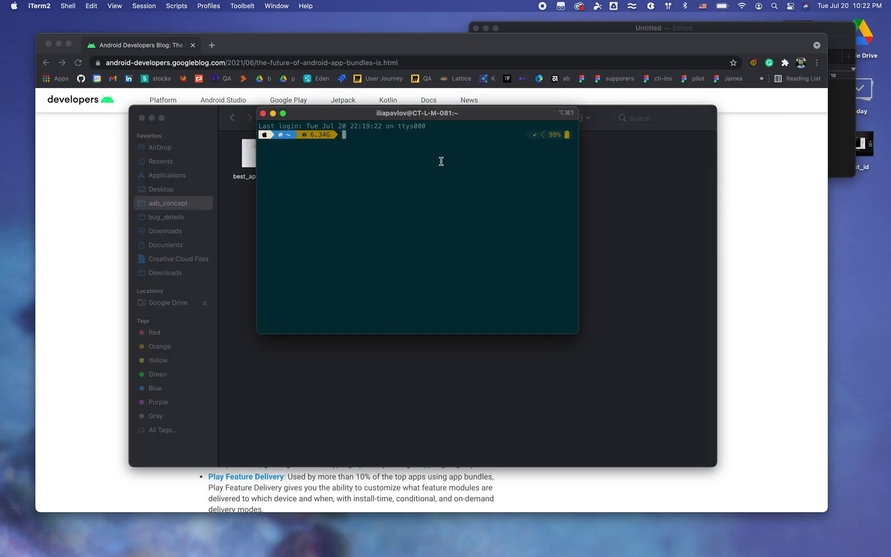
pyautogui.moveTo(383, 112)
pyautogui.mouseDown()
pyautogui.moveTo(521, 122)
pyautogui.moveTo(496, 144)
pyautogui.mouseUp()
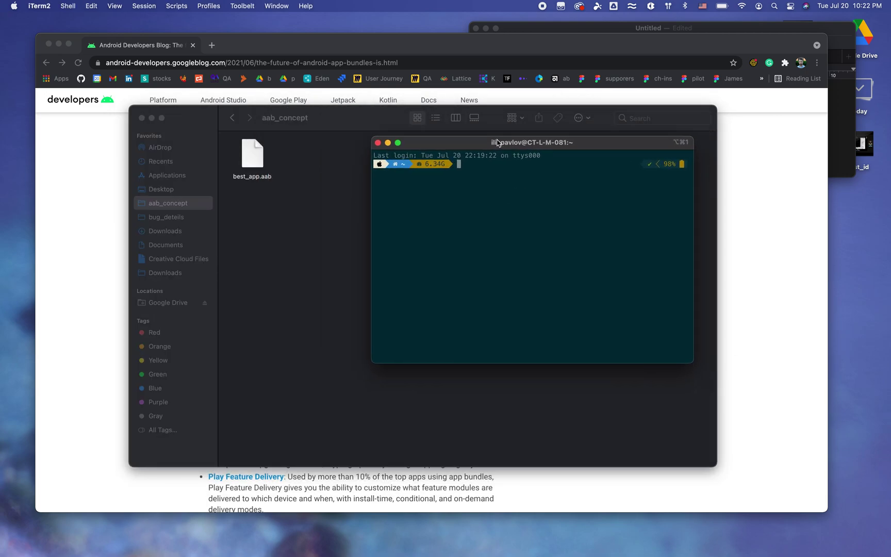
pyautogui.write('adb sinst')
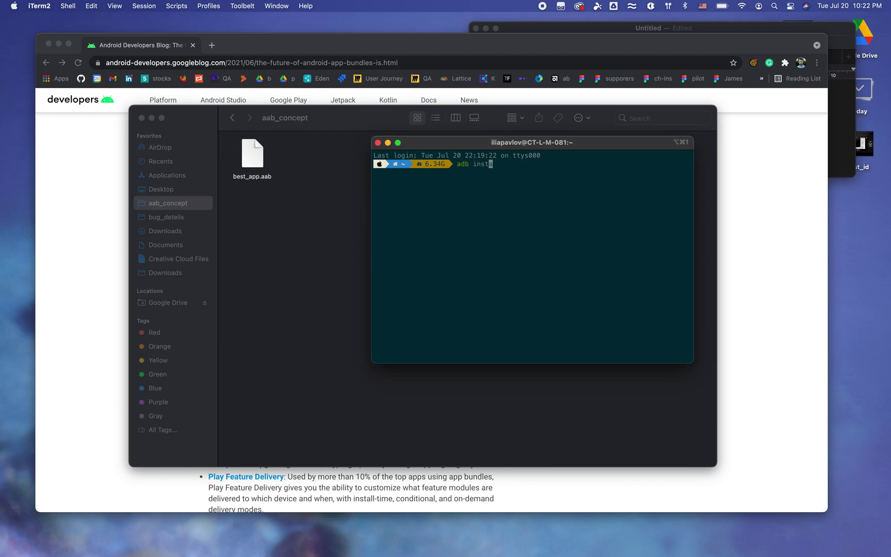
pyautogui.write('all /')
pyautogui.moveTo(252, 154); pyautogui.dragTo(551, 172)
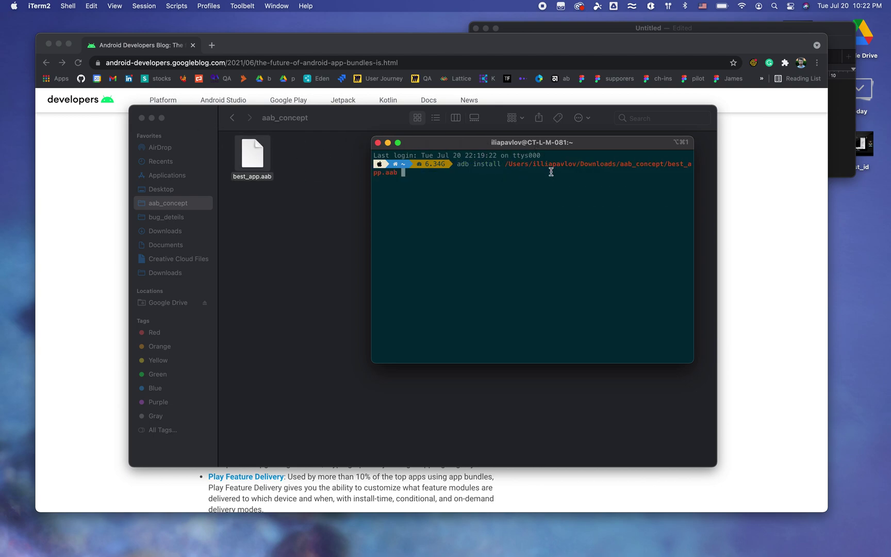
pyautogui.press('BackSpace')
pyautogui.press('Return')
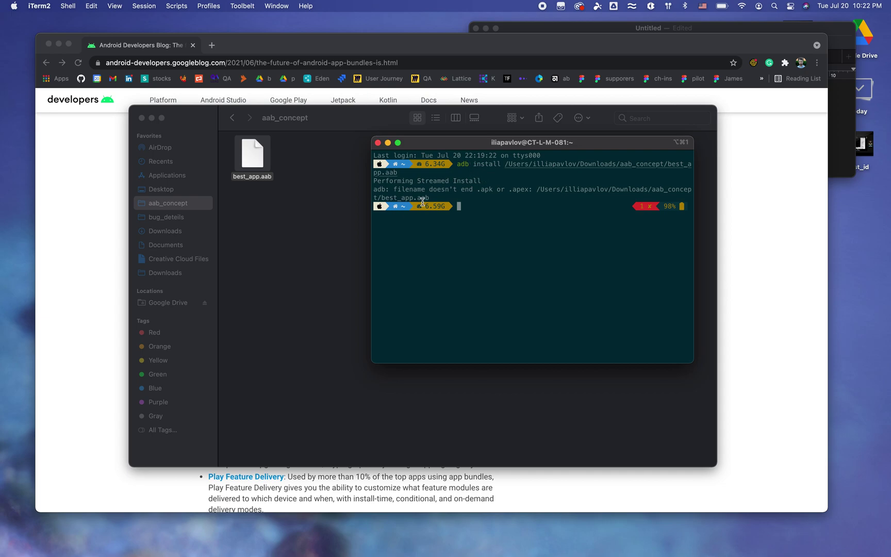
pyautogui.moveTo(429, 190); pyautogui.dragTo(493, 192)
pyautogui.click(463, 211)
# Step: Tuck the terminal away and select the bundletool GitHub releases URL in the TextEdit notes
pyautogui.moveTo(428, 147); pyautogui.dragTo(413, 159)
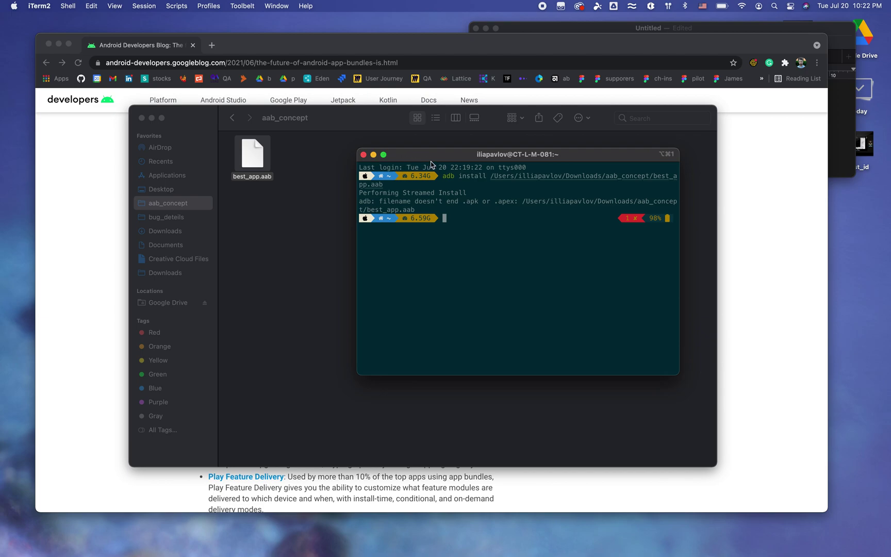
pyautogui.moveTo(439, 158); pyautogui.dragTo(187, 33)
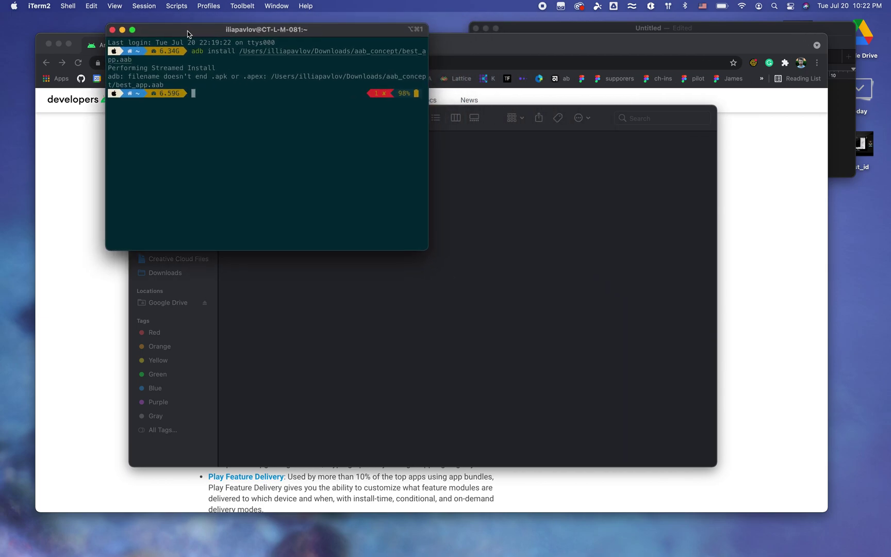
pyautogui.click(520, 278)
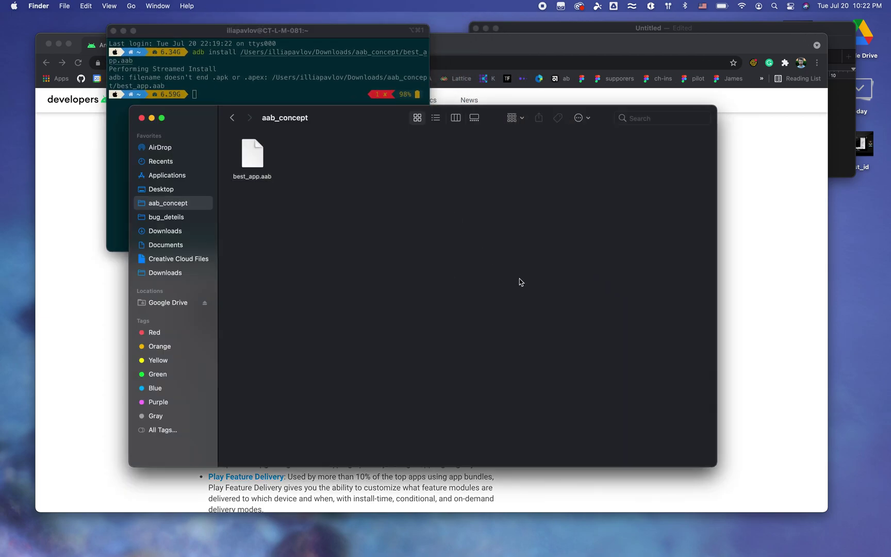
pyautogui.click(122, 31)
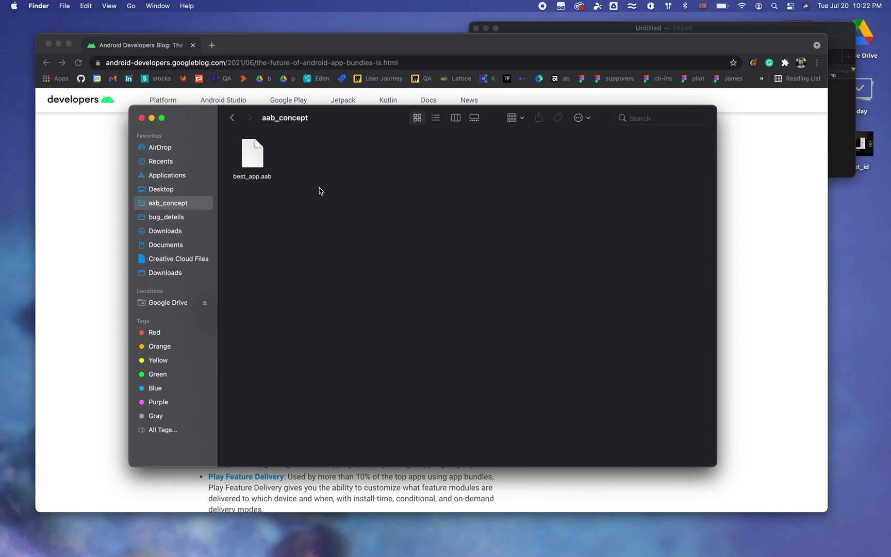
pyautogui.click(616, 31)
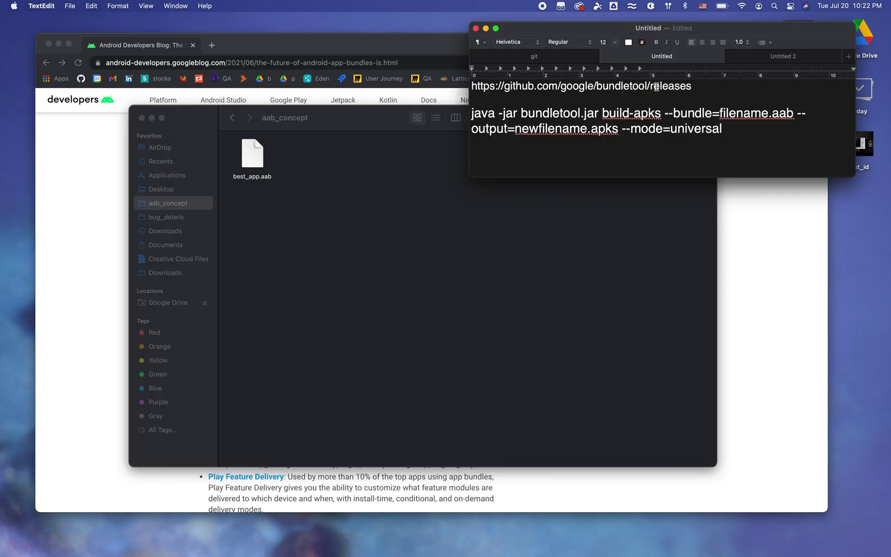
pyautogui.moveTo(694, 86); pyautogui.dragTo(467, 87)
pyautogui.press('super+c')
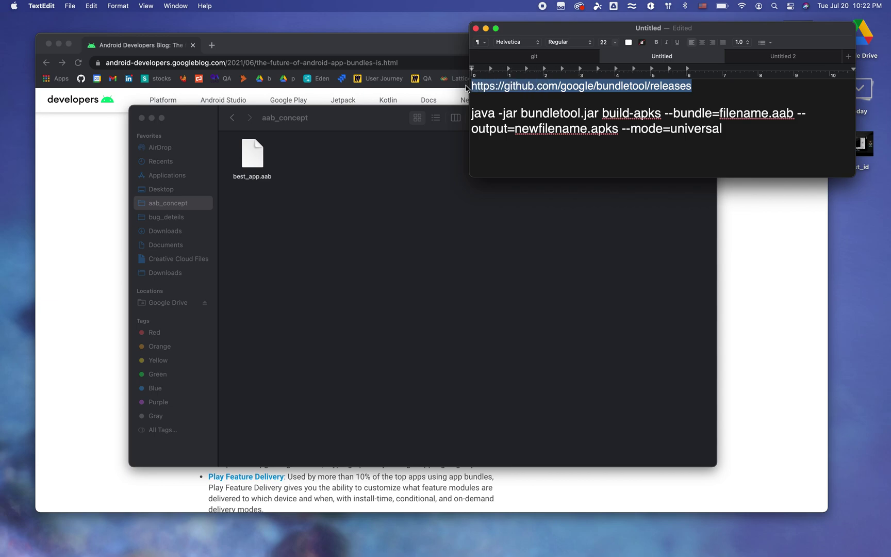
# Step: Download bundletool-all-1.7.0.jar from the pasted releases URL, keeping it despite the harmful-file warning
pyautogui.click(247, 48)
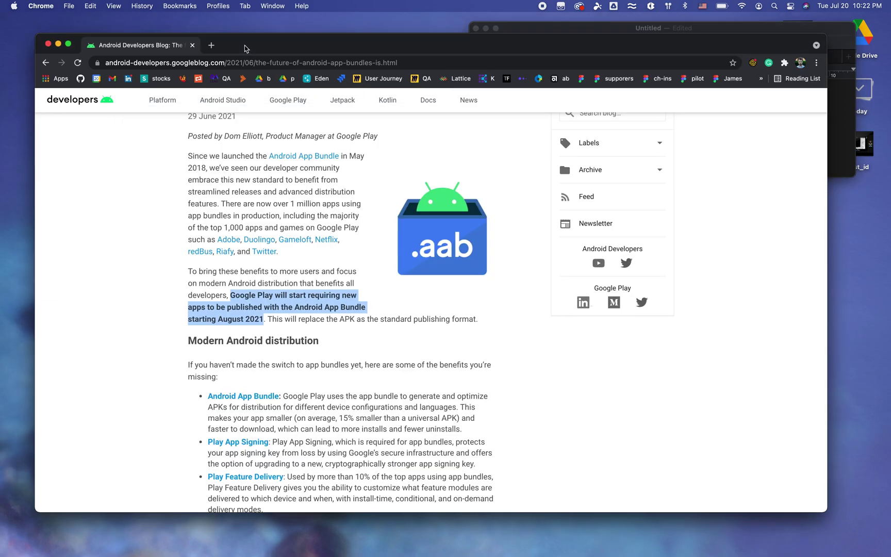
pyautogui.click(207, 49)
pyautogui.press('super+v')
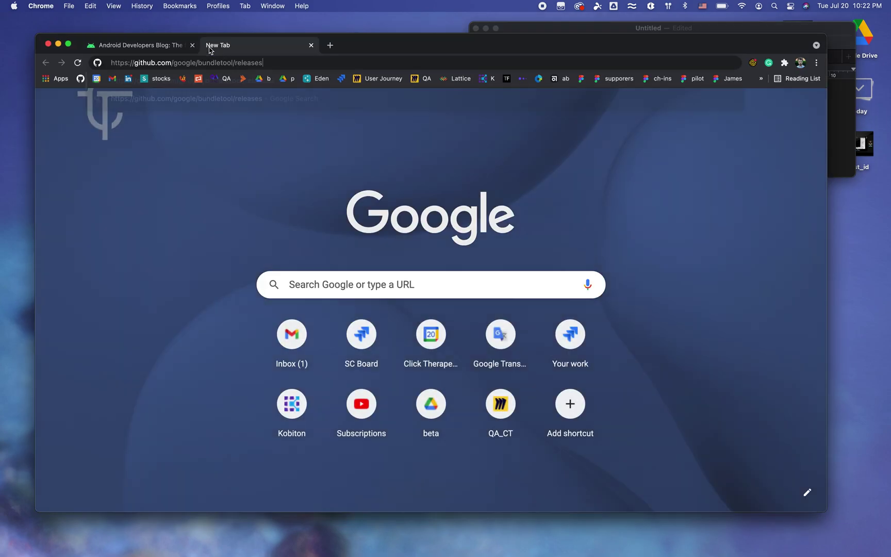
pyautogui.press('Return')
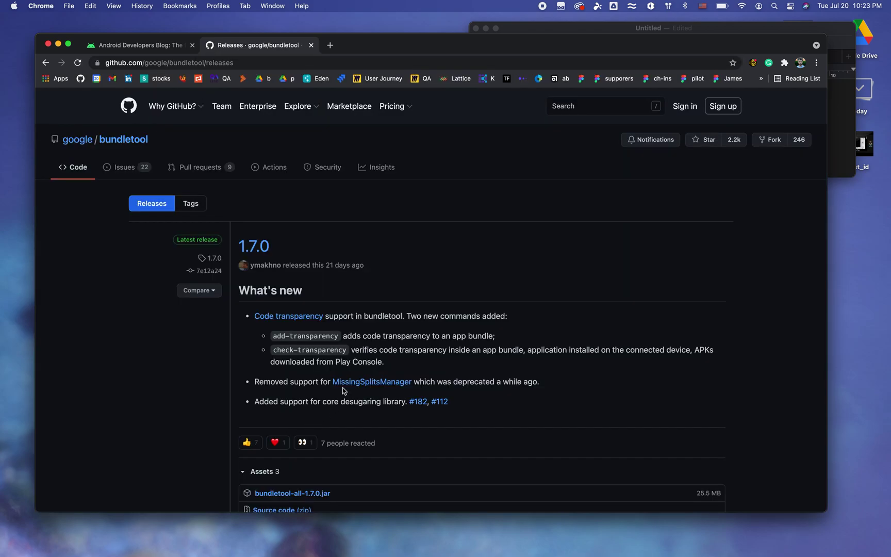
pyautogui.scroll(-5, 343, 388)
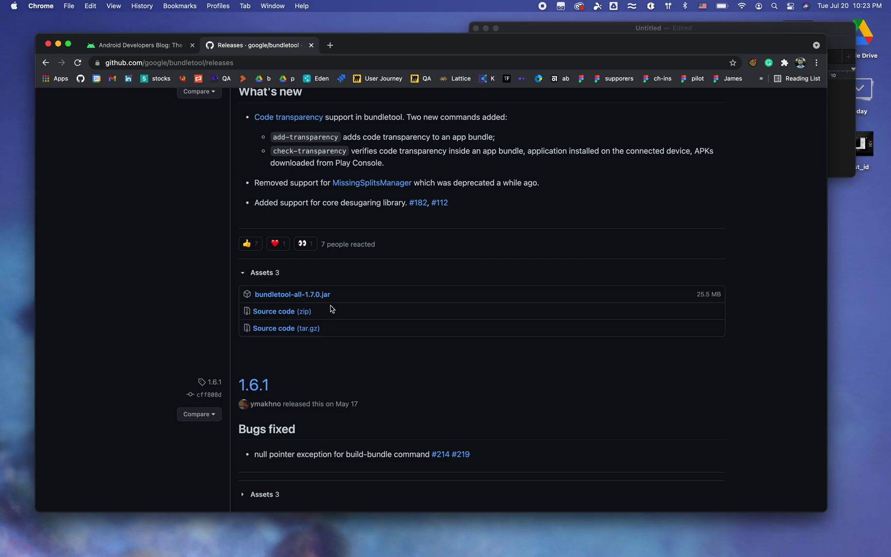
pyautogui.click(314, 296)
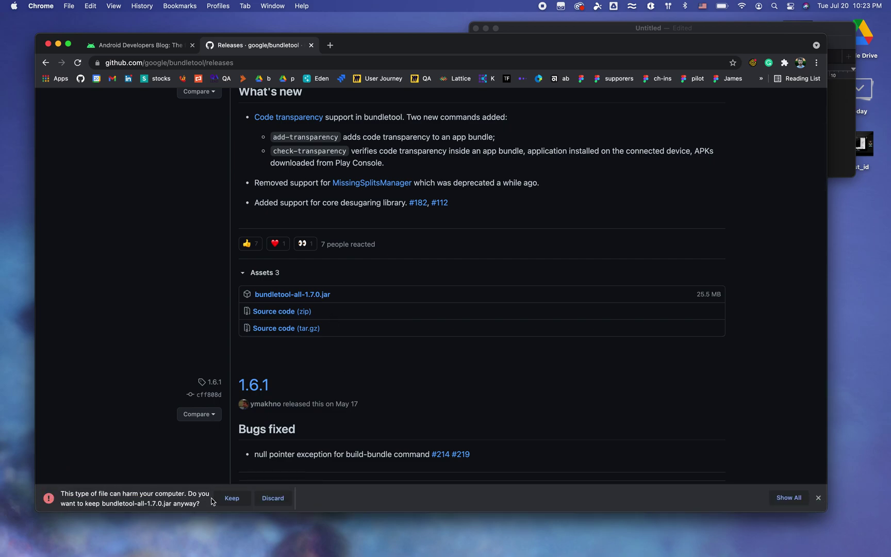
pyautogui.click(232, 498)
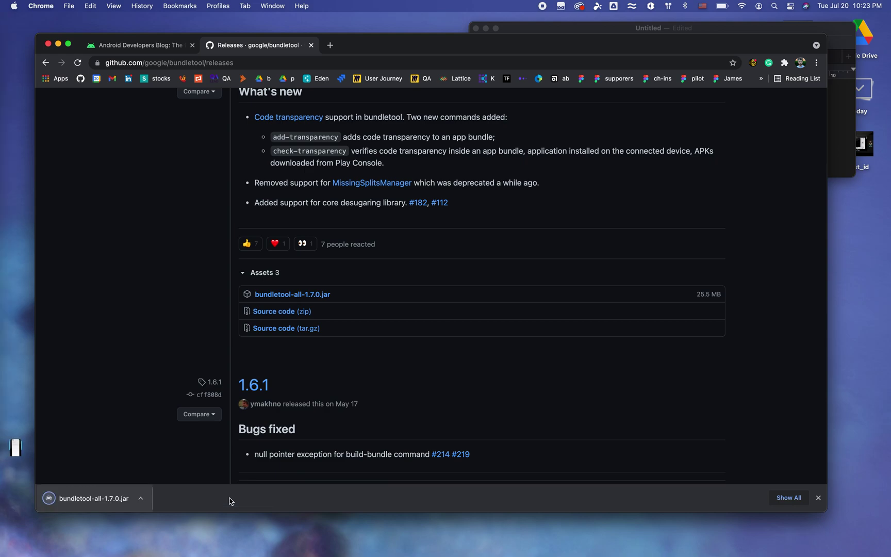
pyautogui.click(141, 499)
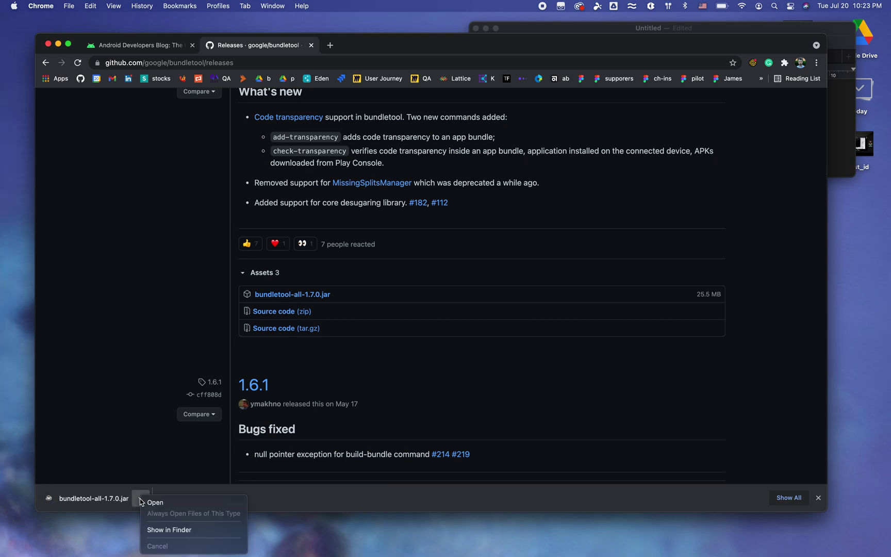
# Step: Move bundletool-all-1.7.0.jar from Downloads into aab_concept beside best_app.aab
pyautogui.click(162, 529)
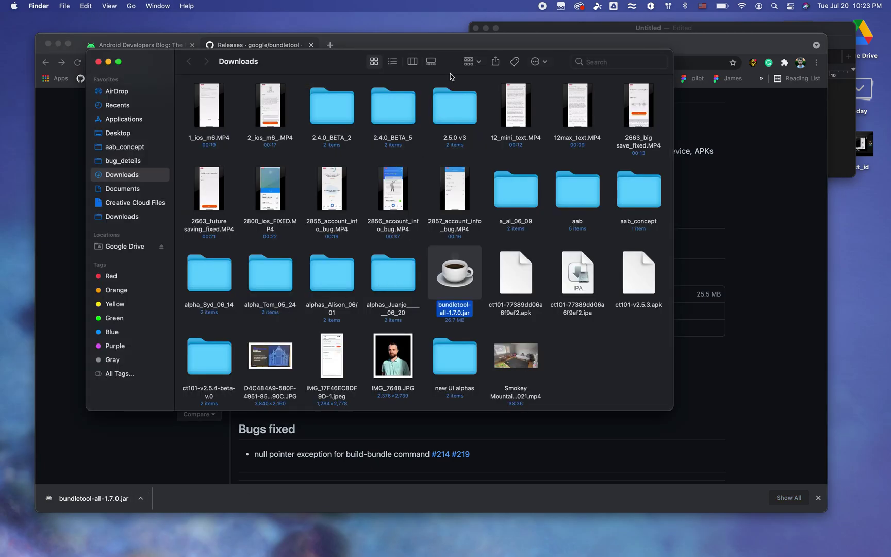
pyautogui.moveTo(548, 40)
pyautogui.mouseDown()
pyautogui.moveTo(496, 99)
pyautogui.moveTo(417, 342)
pyautogui.mouseUp()
pyautogui.click(416, 341)
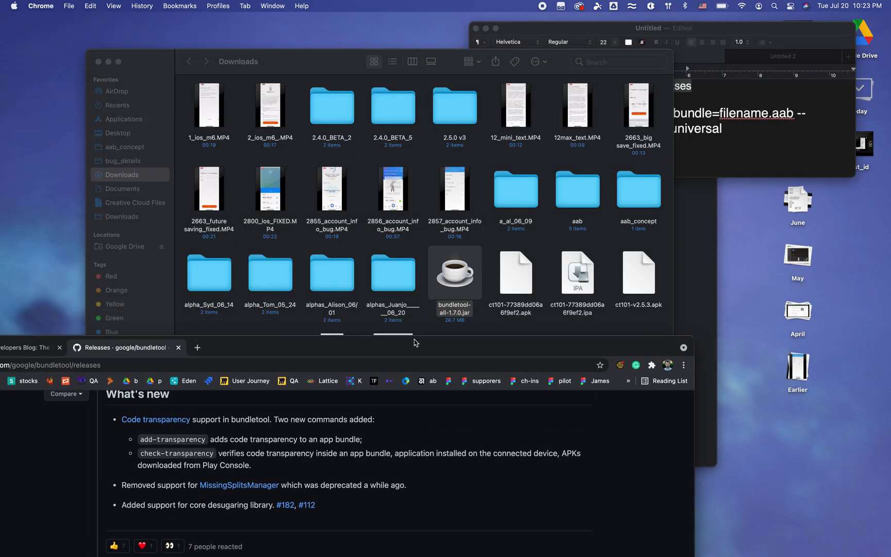
pyautogui.moveTo(300, 71); pyautogui.dragTo(160, 64)
pyautogui.moveTo(318, 271); pyautogui.dragTo(590, 256)
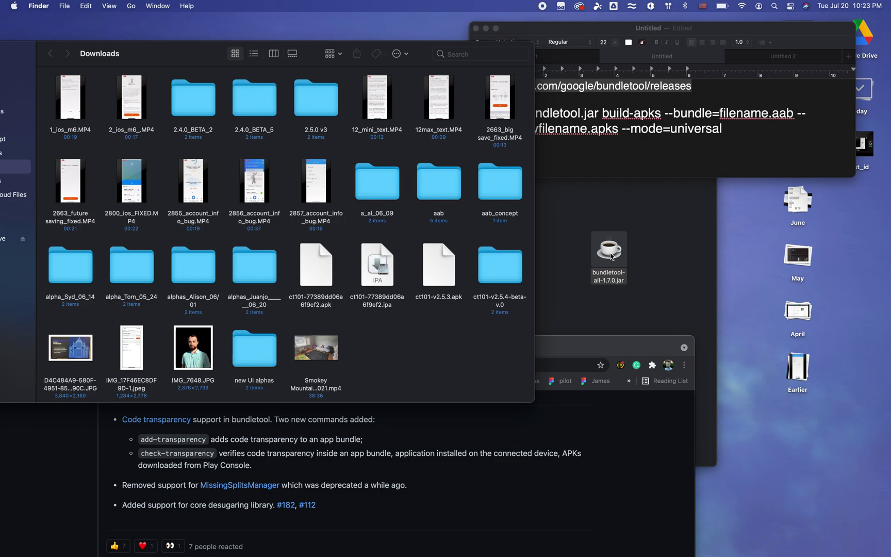
pyautogui.moveTo(140, 53); pyautogui.dragTo(320, 53)
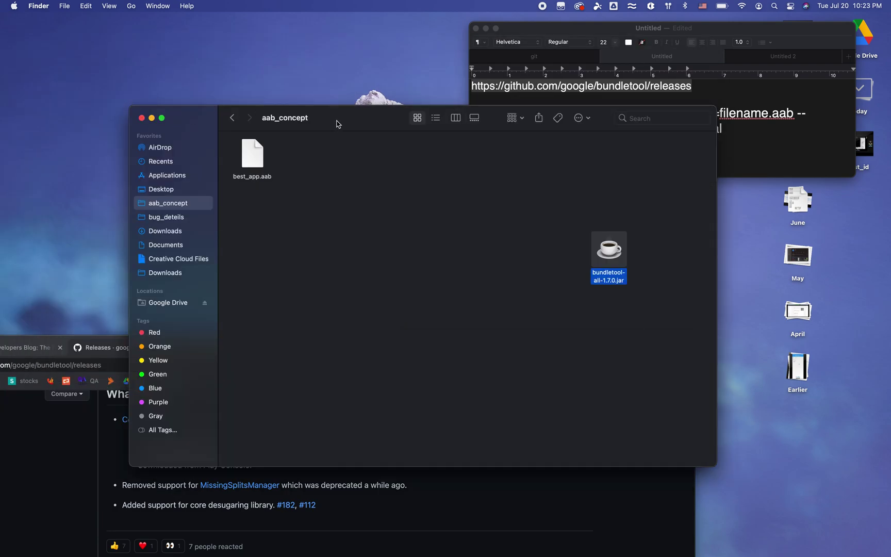
pyautogui.moveTo(336, 124); pyautogui.dragTo(308, 97)
pyautogui.moveTo(575, 225); pyautogui.dragTo(290, 134)
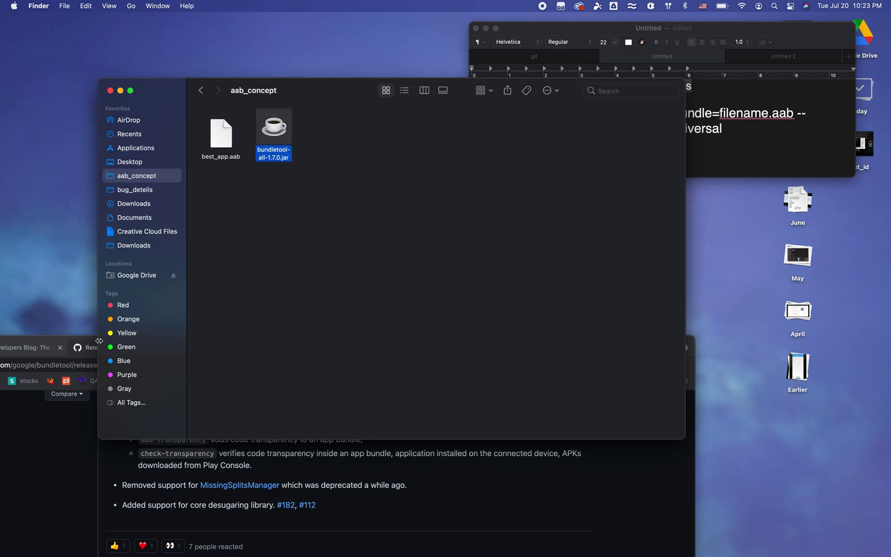
# Step: Hide the Chrome window and bring the build-command notes and aab_concept folder forward
pyautogui.moveTo(55, 339)
pyautogui.mouseDown()
pyautogui.moveTo(267, 232)
pyautogui.moveTo(258, 152)
pyautogui.mouseUp()
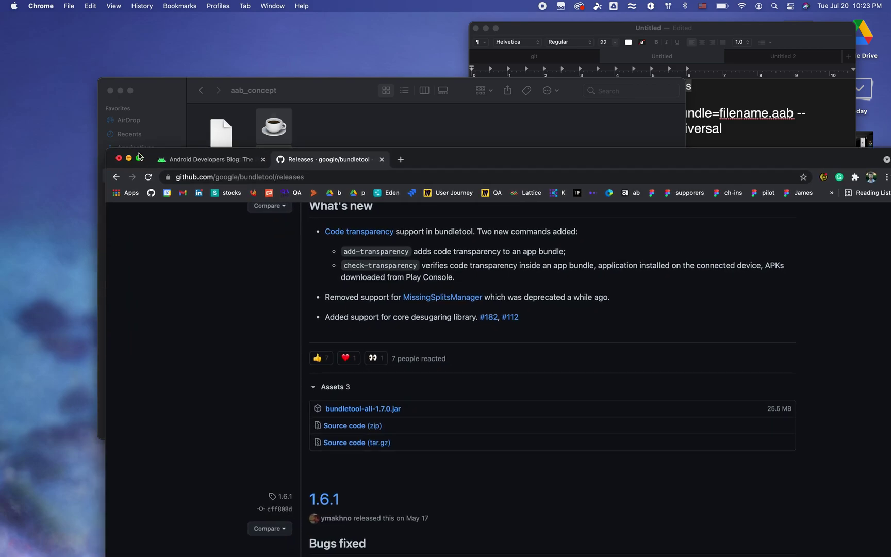
pyautogui.moveTo(139, 156); pyautogui.dragTo(117, 178)
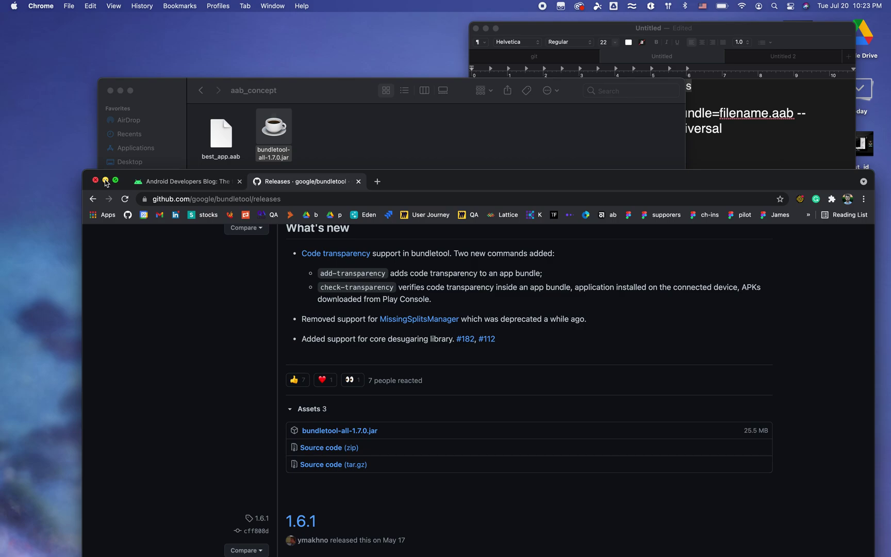
pyautogui.click(105, 181)
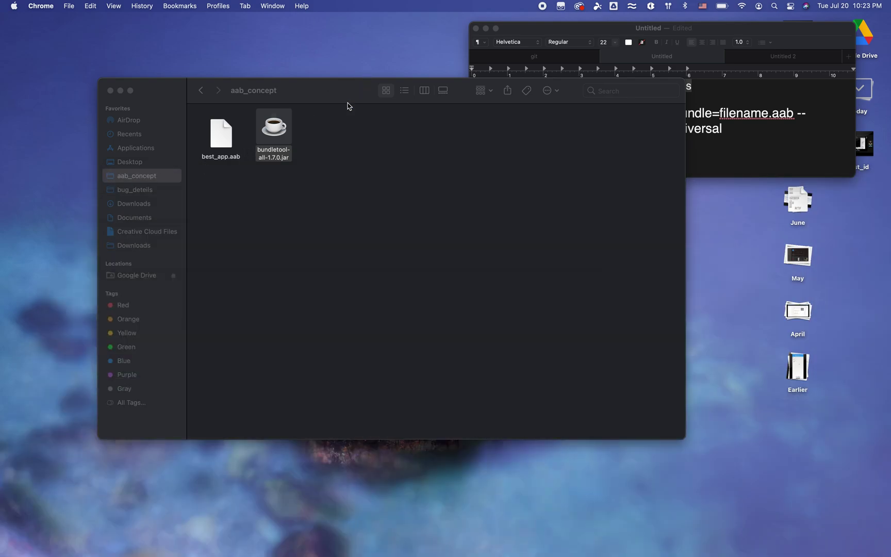
pyautogui.click(577, 30)
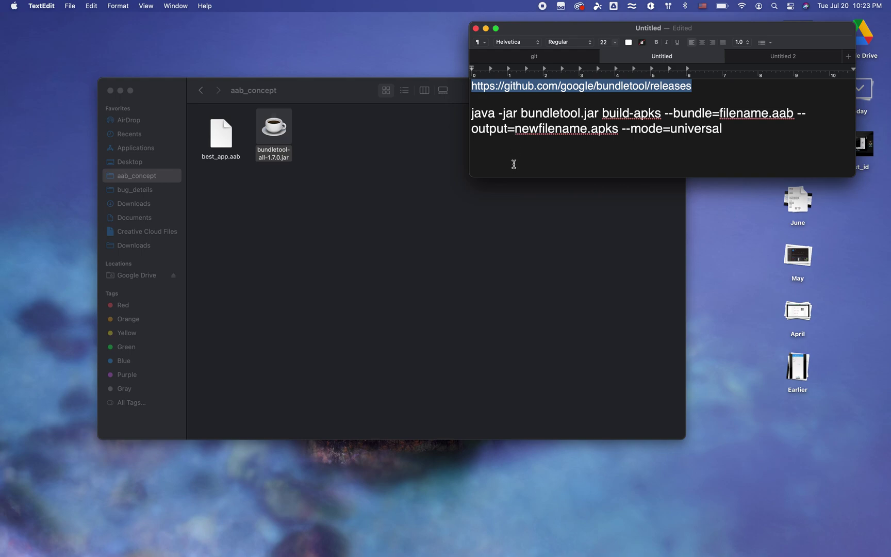
pyautogui.click(362, 225)
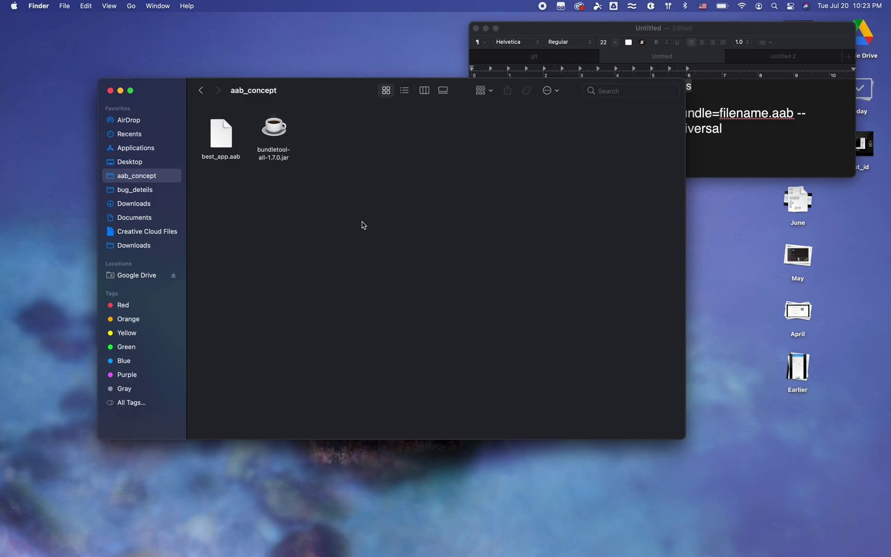
pyautogui.press('super+space')
pyautogui.write('iterm')
# Step: Launch iTerm2, list the home folder, and cd into Downloads
pyautogui.press('Return')
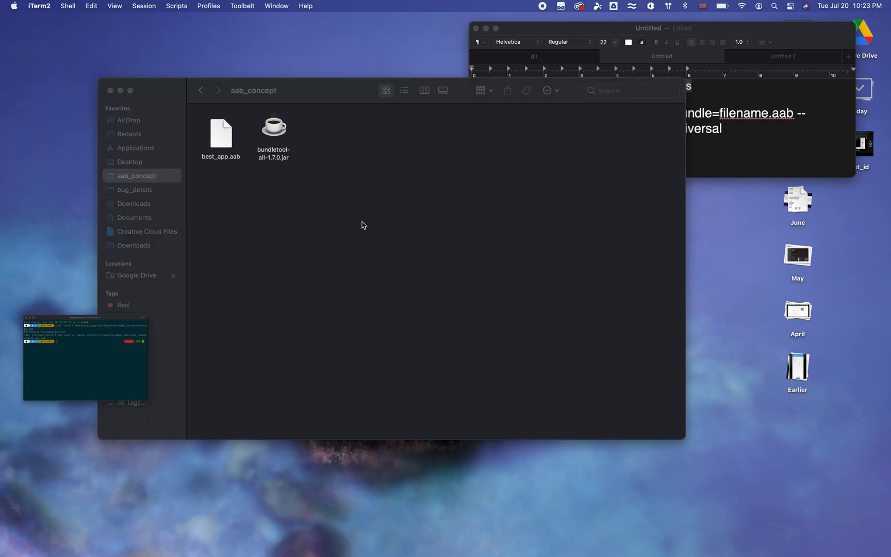
pyautogui.moveTo(220, 37); pyautogui.dragTo(385, 192)
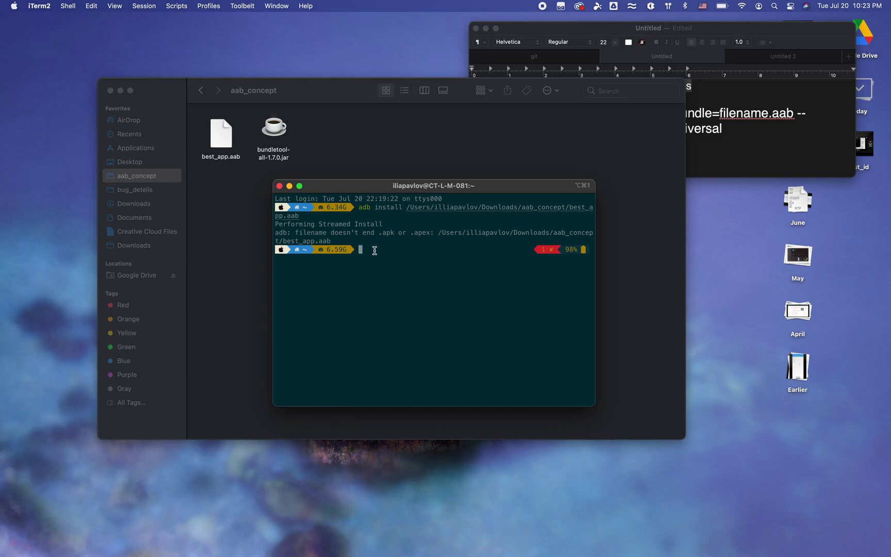
pyautogui.write('cd')
pyautogui.press('BackSpace')
pyautogui.press('BackSpace')
pyautogui.write('ls')
pyautogui.press('Return')
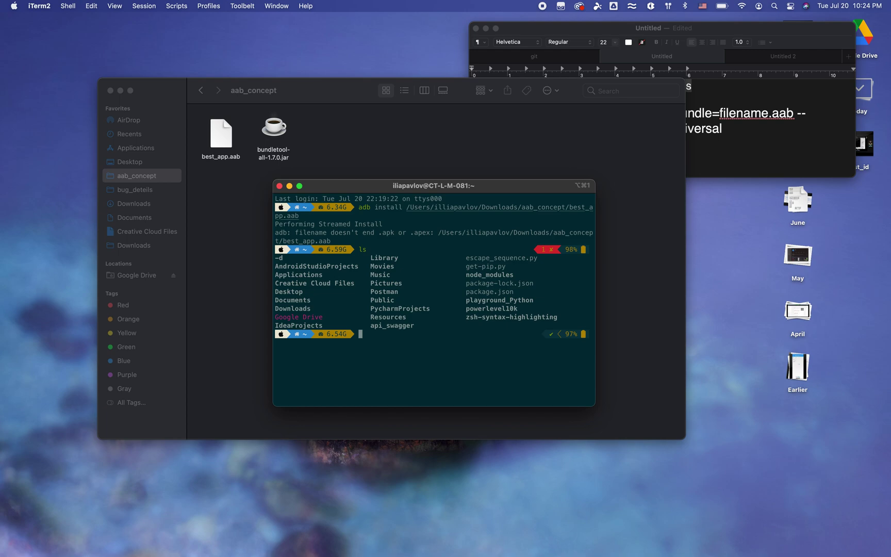
pyautogui.write('cd')
pyautogui.write('Downloads')
pyautogui.press('Return')
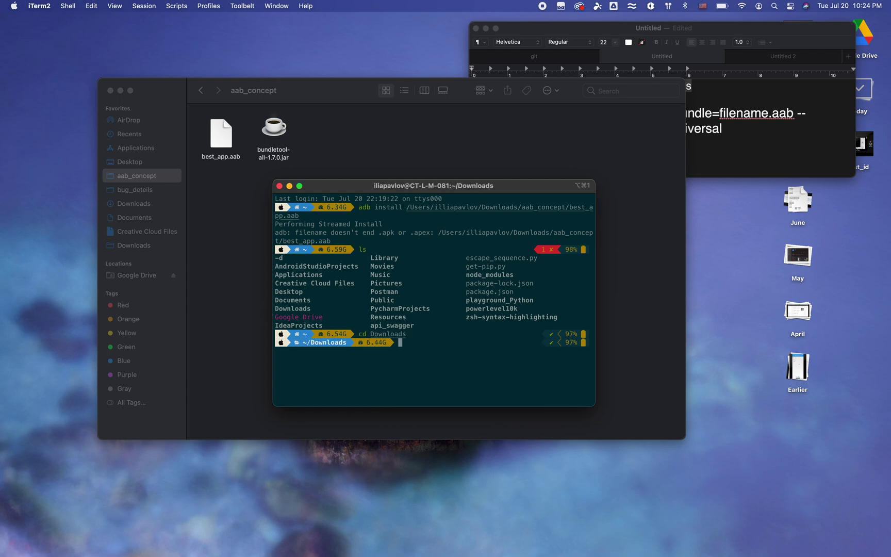
pyautogui.write('ls')
# Step: Cd into aab_concept and list it with la and ls, showing best_app.aab and the bundletool jar
pyautogui.press('Return')
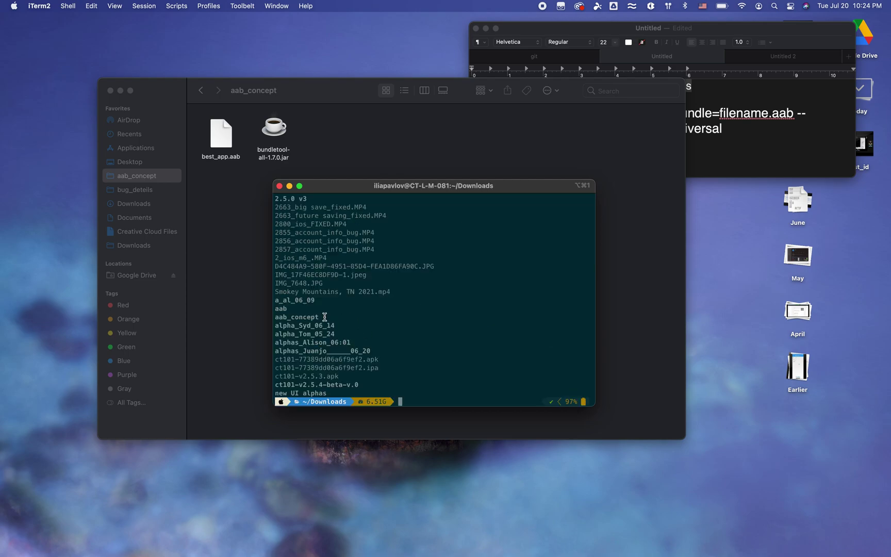
pyautogui.tripleClick(322, 317)
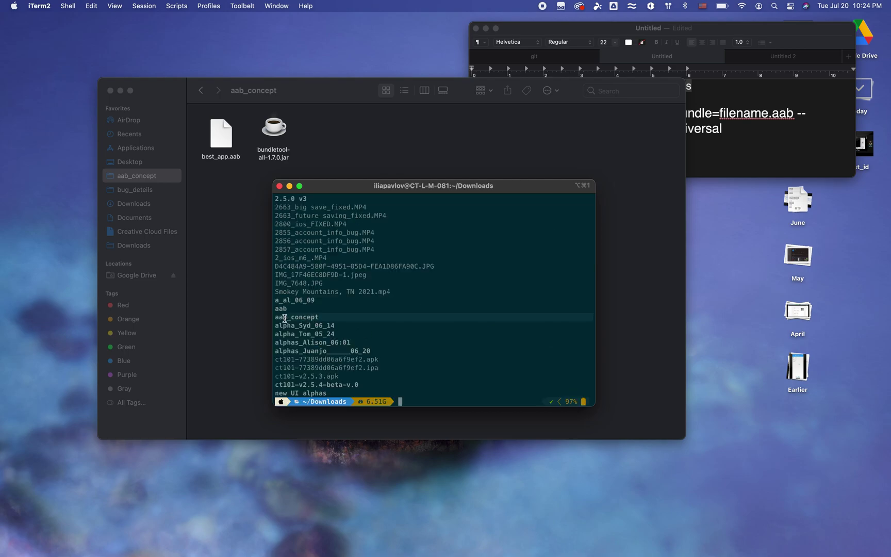
pyautogui.press('super+c')
pyautogui.click(418, 401)
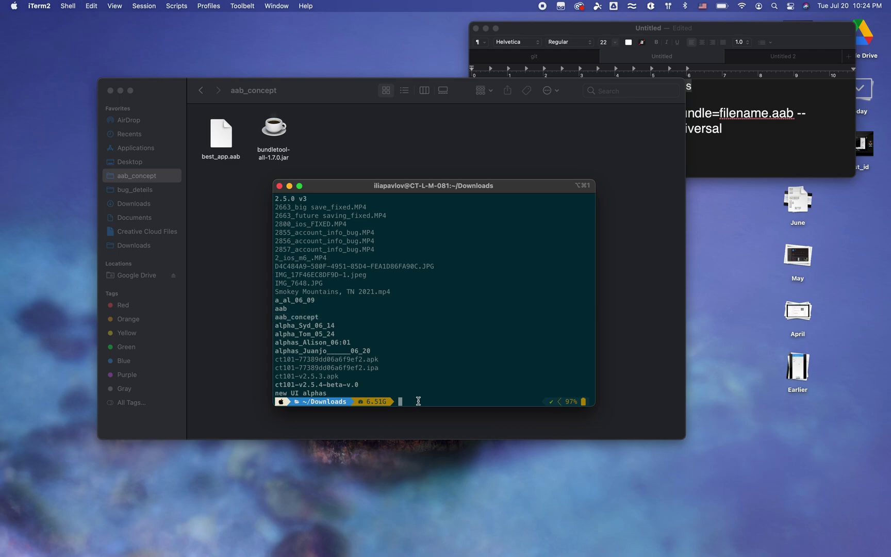
pyautogui.write('cd D')
pyautogui.press('super+v')
pyautogui.press('Return')
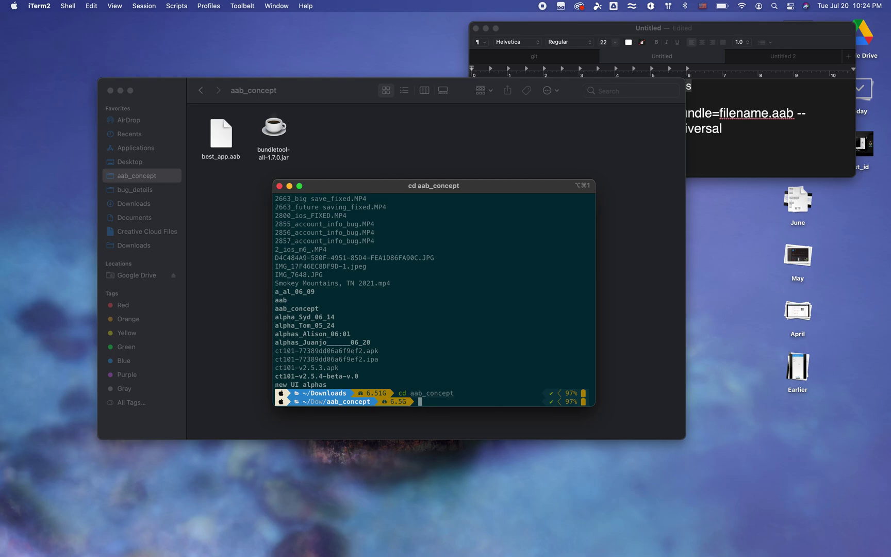
pyautogui.write('la')
pyautogui.press('Return')
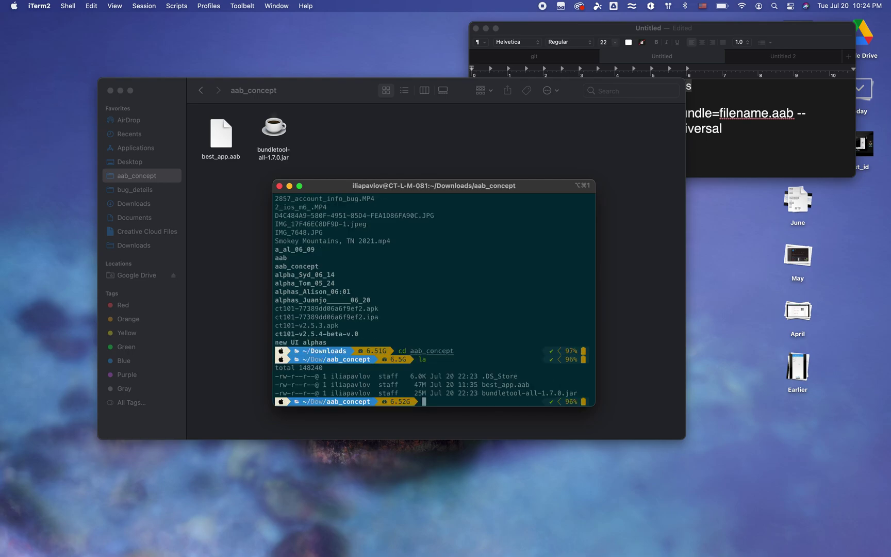
pyautogui.write('ls')
pyautogui.press('Return')
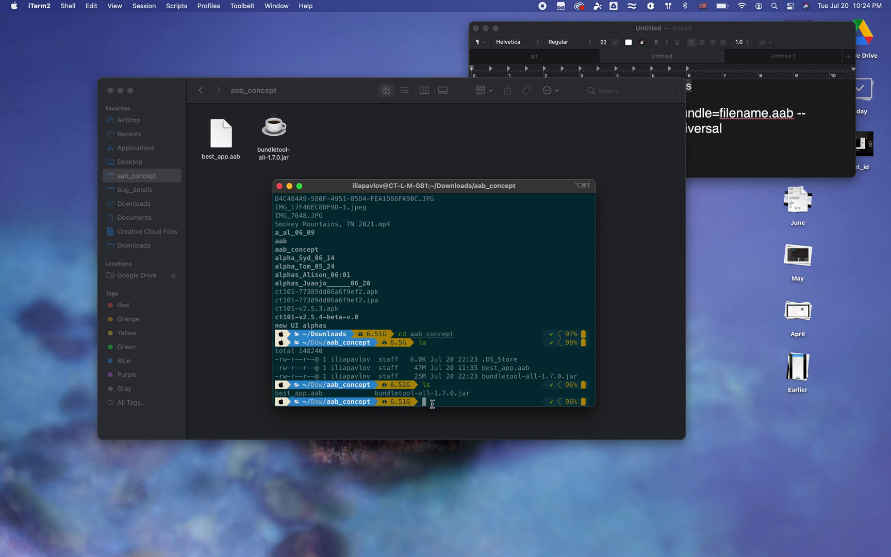
pyautogui.write('clear')
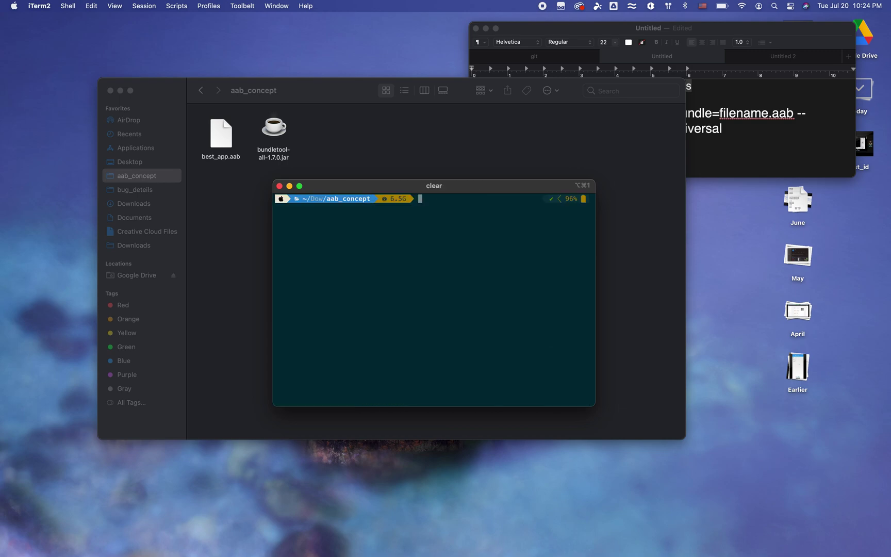
# Step: Clear the terminal and paste the java build-apks command from the notes at the prompt
pyautogui.press('Return')
pyautogui.press('Return')
pyautogui.press('Return')
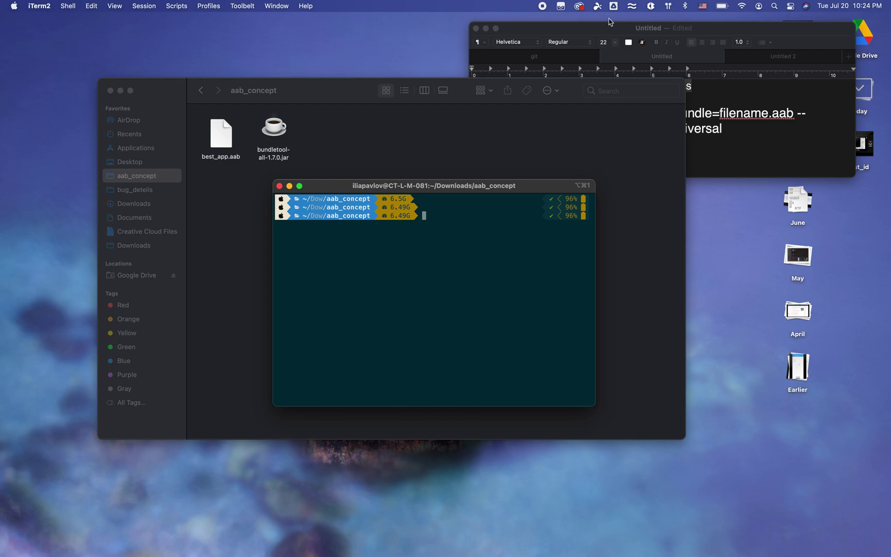
pyautogui.click(602, 34)
pyautogui.moveTo(724, 128); pyautogui.dragTo(471, 111)
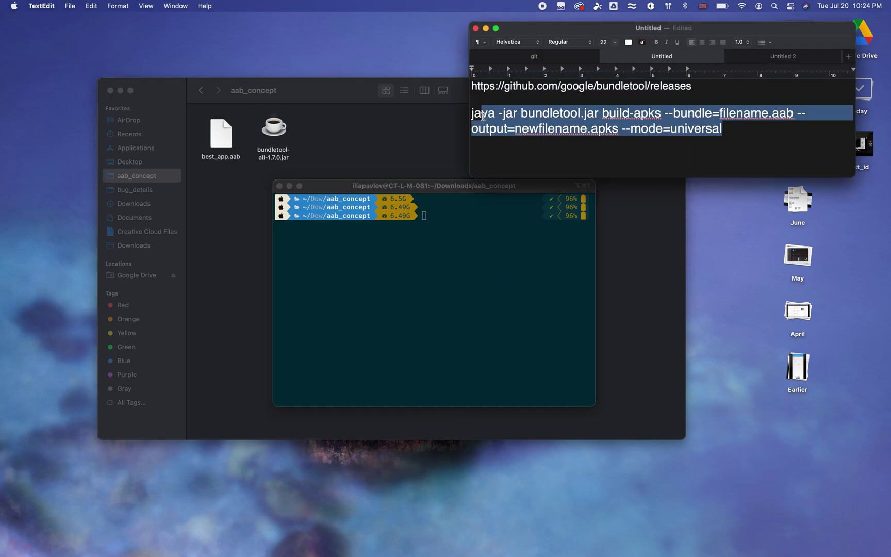
pyautogui.press('super+c')
pyautogui.click(431, 216)
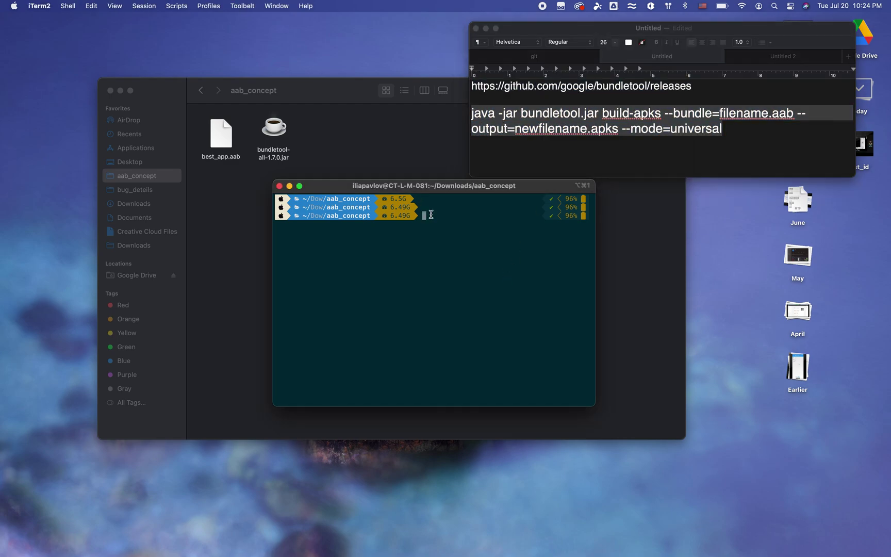
pyautogui.press('super+v')
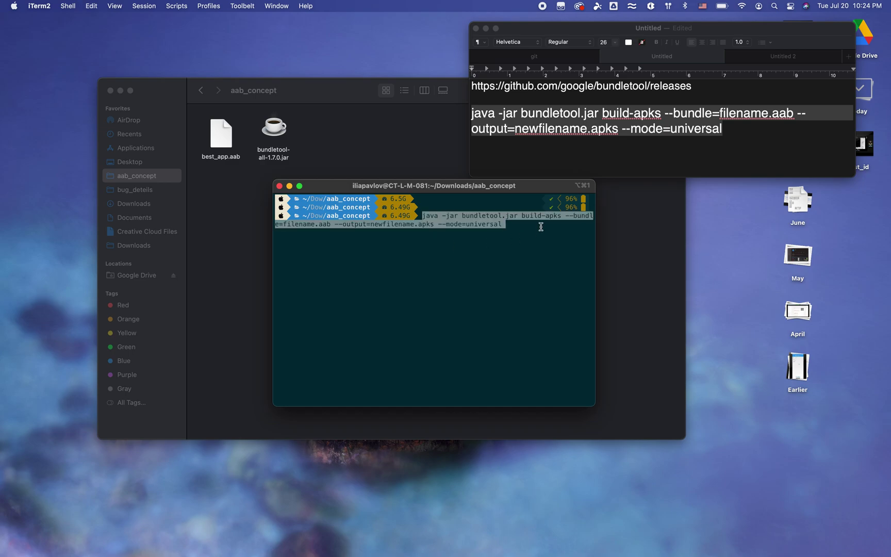
pyautogui.press('Right')
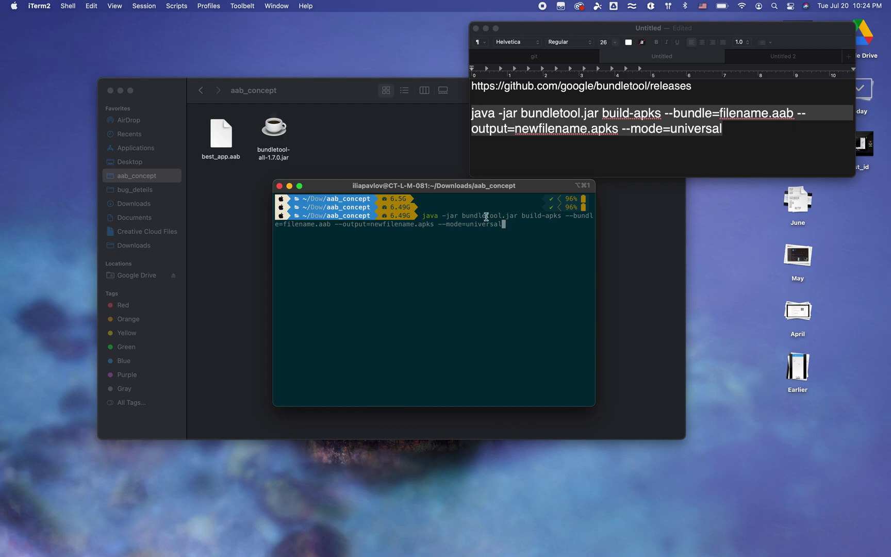
# Step: Enlarge the terminal window and its text, then move it aside to uncover aab_concept
pyautogui.moveTo(471, 185); pyautogui.dragTo(433, 140)
pyautogui.moveTo(554, 361); pyautogui.dragTo(765, 454)
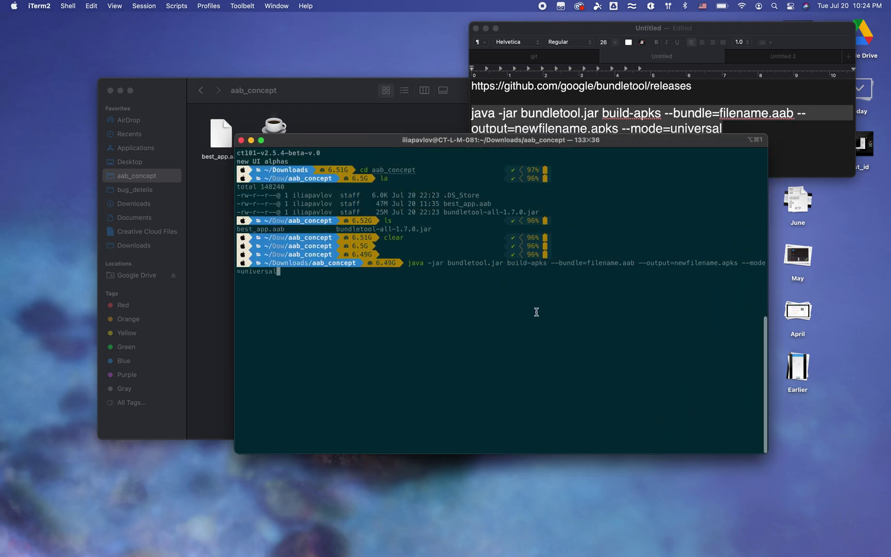
pyautogui.press('Right')
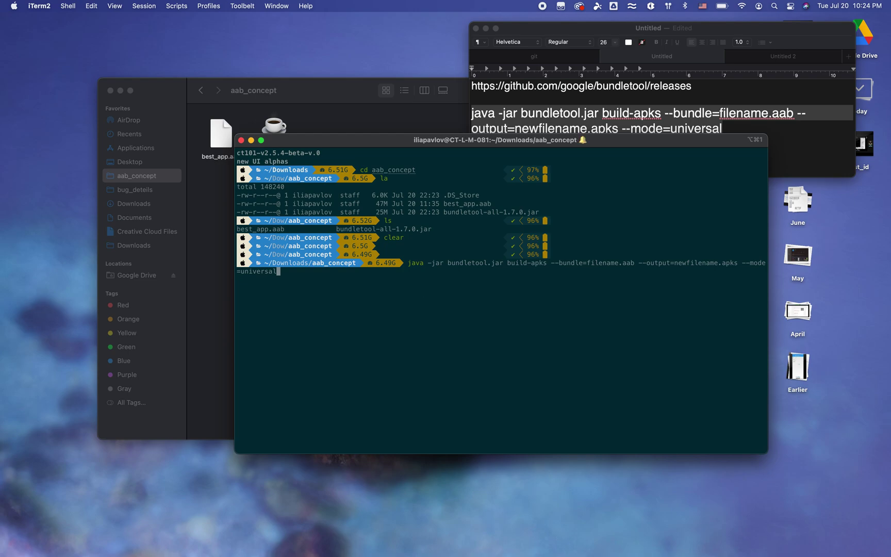
pyautogui.press('super+plus')
pyautogui.press('super+plus')
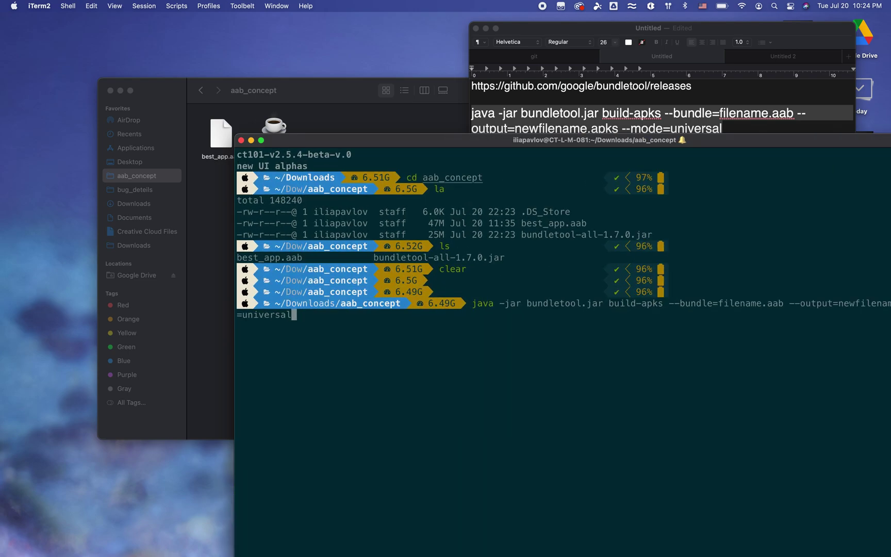
pyautogui.moveTo(750, 144); pyautogui.dragTo(627, 66)
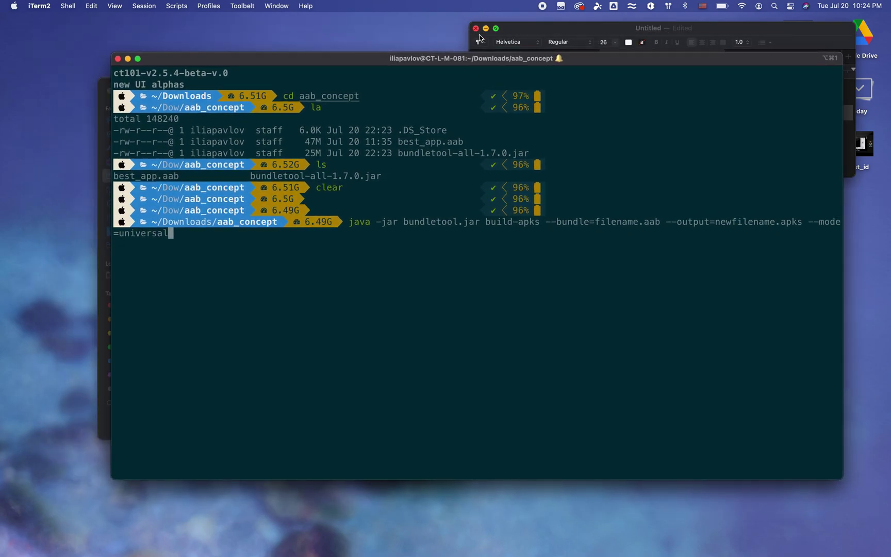
pyautogui.moveTo(464, 62); pyautogui.dragTo(434, 136)
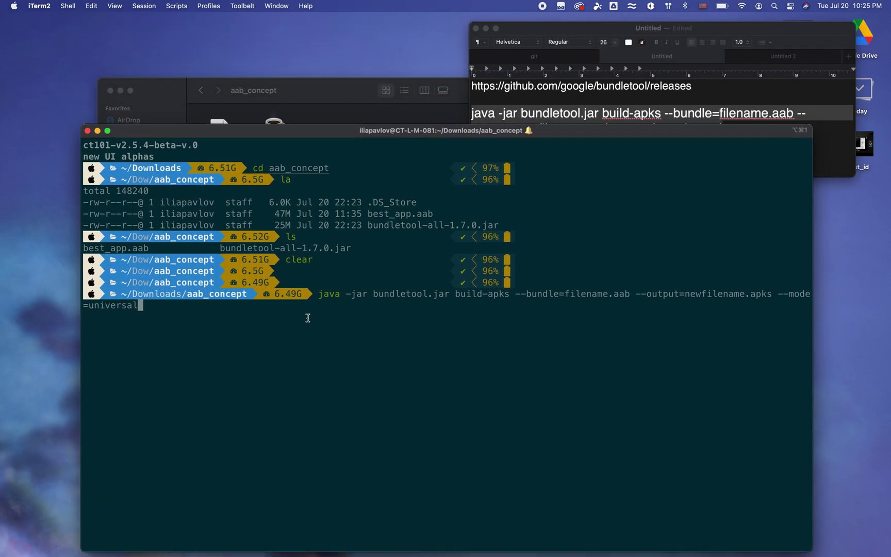
pyautogui.click(300, 100)
# Step: Copy the bundletool-all-1.7.0.jar file name from the aab_concept folder
pyautogui.moveTo(301, 101); pyautogui.dragTo(256, 52)
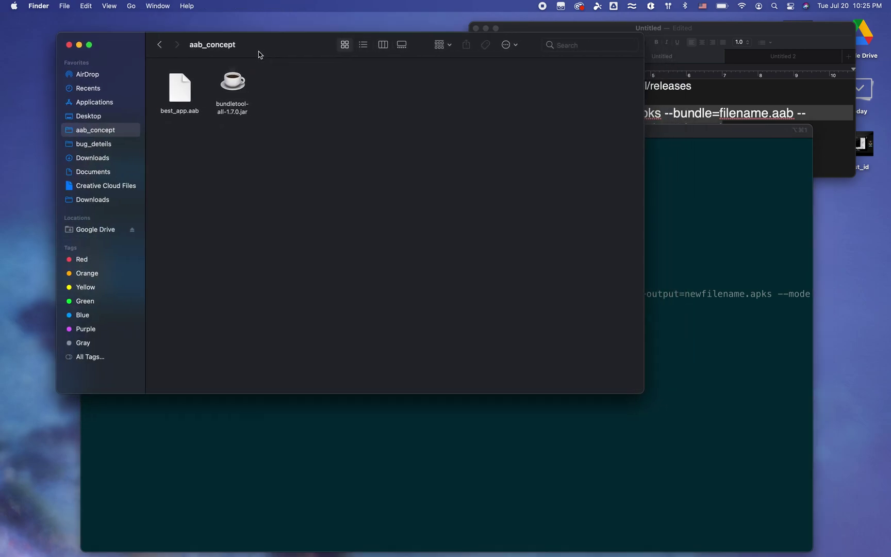
pyautogui.click(231, 107)
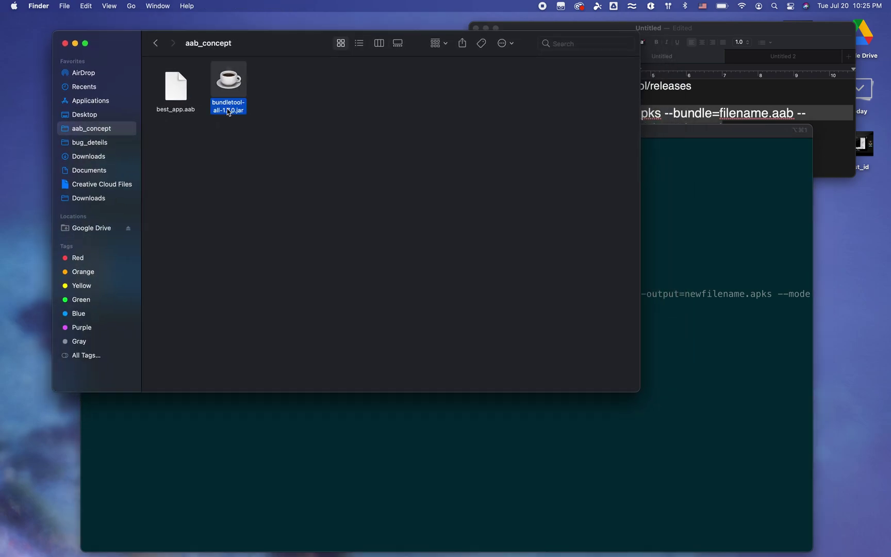
pyautogui.click(228, 111)
pyautogui.click(419, 411)
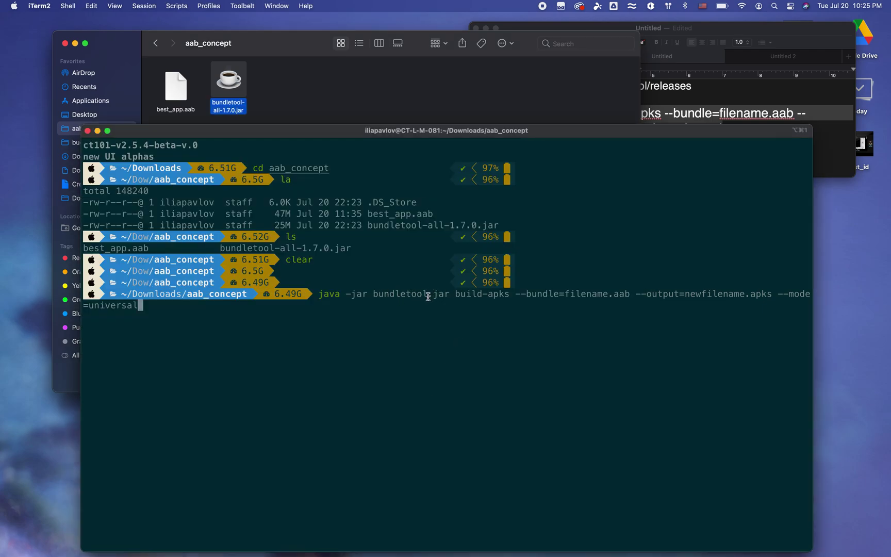
# Step: Replace the placeholder jar name in the build-apks command with bundletool-all-1.7.0.jar
pyautogui.press('Left')
pyautogui.press('Left')
pyautogui.press('Left')
pyautogui.press('Left')
pyautogui.press('Left')
pyautogui.press('Left')
pyautogui.press('Left')
pyautogui.press('Left')
pyautogui.press('Left')
pyautogui.press('Left')
pyautogui.press('Left')
pyautogui.press('Left')
pyautogui.press('Left')
pyautogui.press('Left')
pyautogui.press('Left')
pyautogui.press('Left')
pyautogui.press('Left')
pyautogui.press('Left')
pyautogui.press('Left')
pyautogui.press('Left')
pyautogui.press('Left')
pyautogui.press('Left')
pyautogui.press('Left')
pyautogui.press('Left')
pyautogui.press('Left')
pyautogui.press('Left')
pyautogui.press('Left')
pyautogui.press('Left')
pyautogui.press('Left')
pyautogui.press('Left')
pyautogui.press('Left')
pyautogui.press('Left')
pyautogui.press('Left')
pyautogui.press('Left')
pyautogui.press('Left')
pyautogui.press('Left')
pyautogui.press('Left')
pyautogui.press('Left')
pyautogui.press('Left')
pyautogui.press('Left')
pyautogui.press('Left')
pyautogui.press('Left')
pyautogui.press('Left')
pyautogui.press('BackSpace')
pyautogui.press('BackSpace')
pyautogui.press('BackSpace')
pyautogui.press('BackSpace')
pyautogui.press('BackSpace')
pyautogui.press('BackSpace')
pyautogui.press('BackSpace')
pyautogui.press('BackSpace')
pyautogui.press('BackSpace')
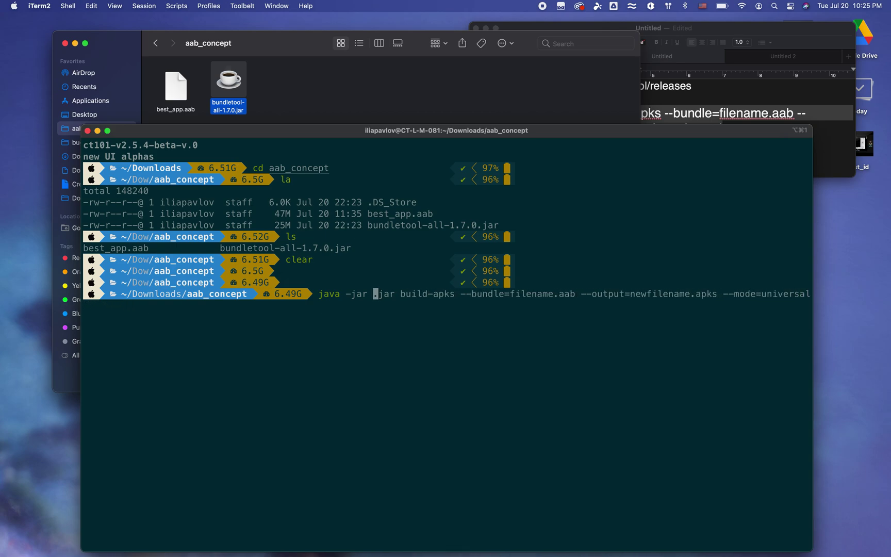
pyautogui.press('super+v')
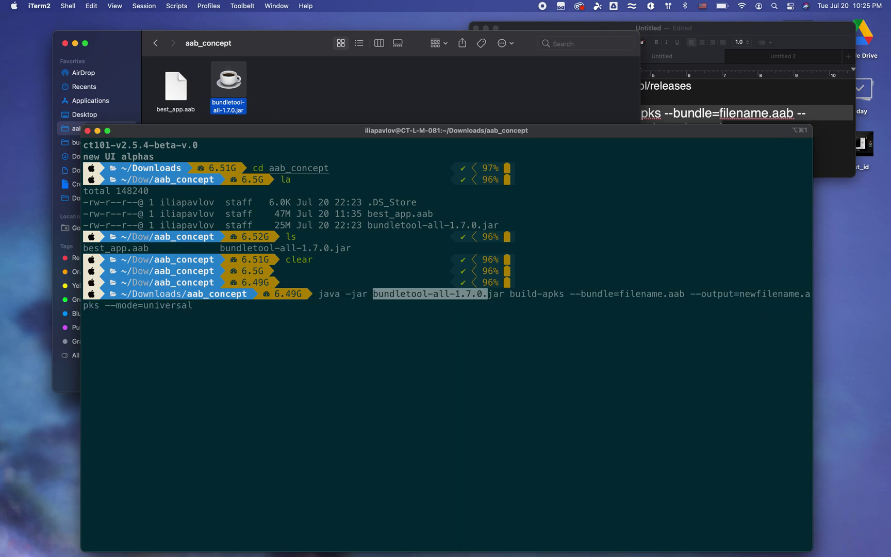
pyautogui.press('Right')
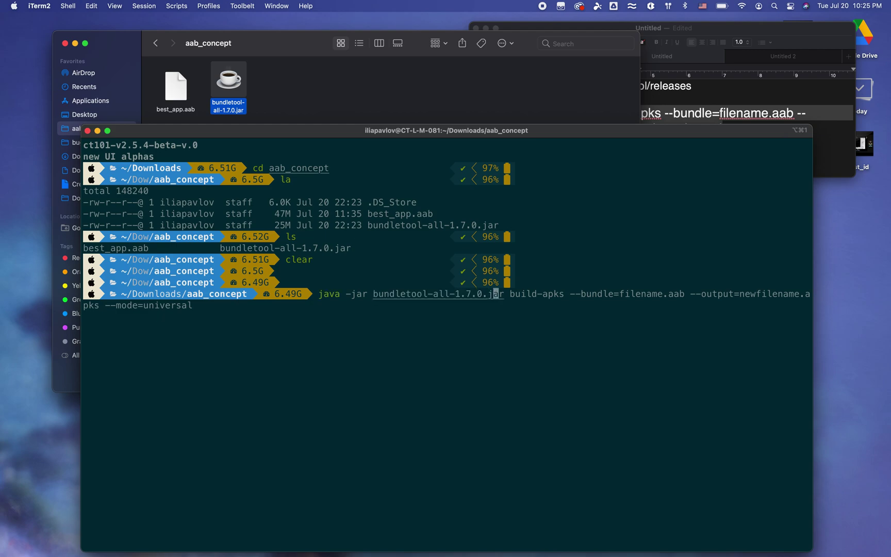
pyautogui.press('Right')
pyautogui.press('Right')
pyautogui.press('Right')
pyautogui.press('Right')
pyautogui.press('Right')
pyautogui.press('Right')
pyautogui.press('Right')
pyautogui.press('Right')
pyautogui.press('Right')
pyautogui.press('Right')
pyautogui.press('Right')
pyautogui.press('Right')
pyautogui.press('Right')
pyautogui.press('Right')
pyautogui.press('Right')
pyautogui.press('Right')
pyautogui.press('Right')
pyautogui.press('Right')
pyautogui.press('Right')
pyautogui.press('Right')
pyautogui.press('Right')
pyautogui.press('Right')
pyautogui.press('Right')
pyautogui.click(175, 98)
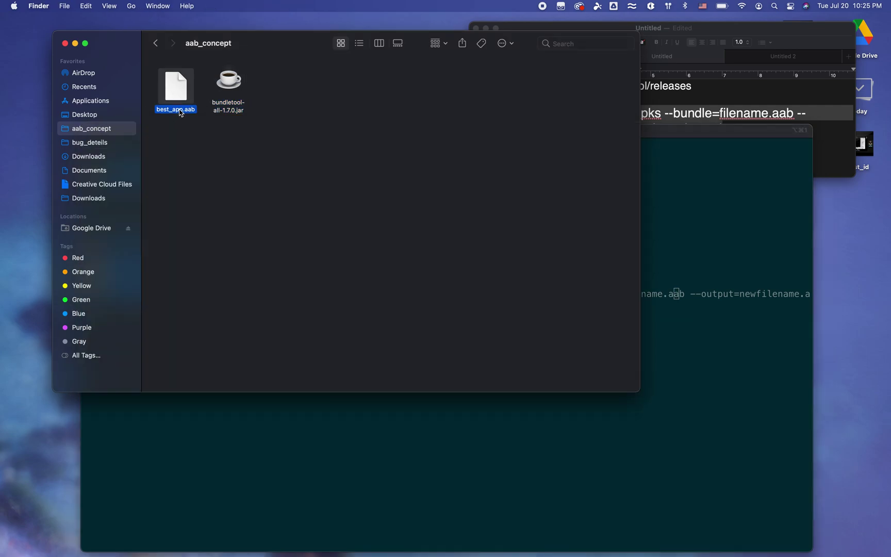
# Step: Copy best_app.aab's name from Finder and paste it after --bundle= in the command
pyautogui.click(180, 112)
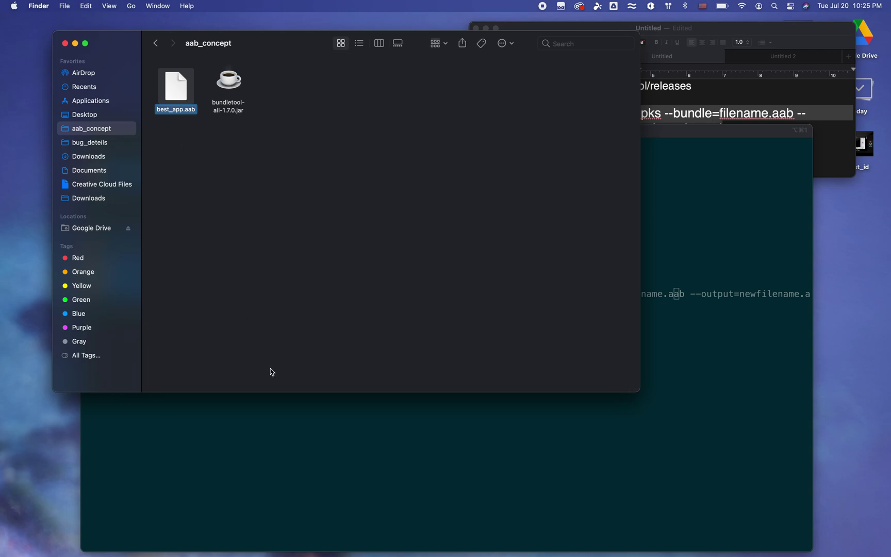
pyautogui.click(290, 456)
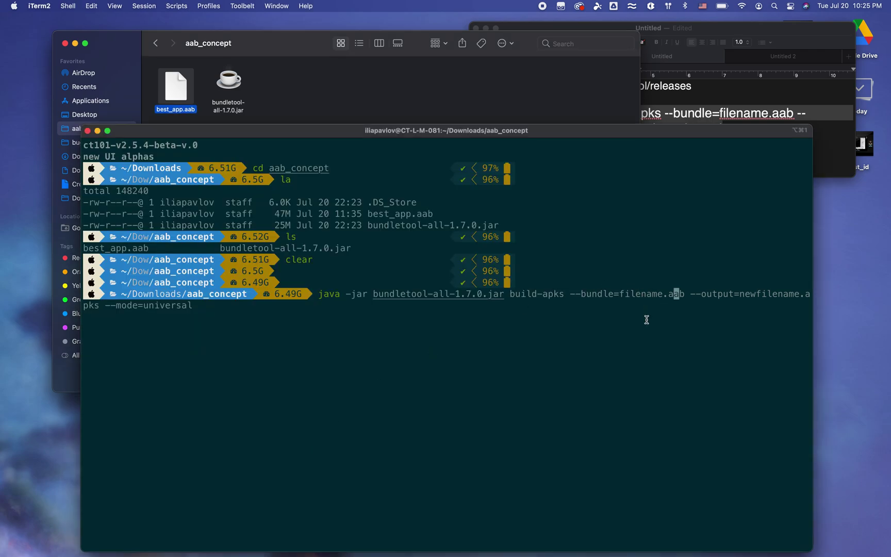
pyautogui.press('Left')
pyautogui.press('BackSpace')
pyautogui.press('BackSpace')
pyautogui.press('BackSpace')
pyautogui.press('BackSpace')
pyautogui.press('BackSpace')
pyautogui.press('BackSpace')
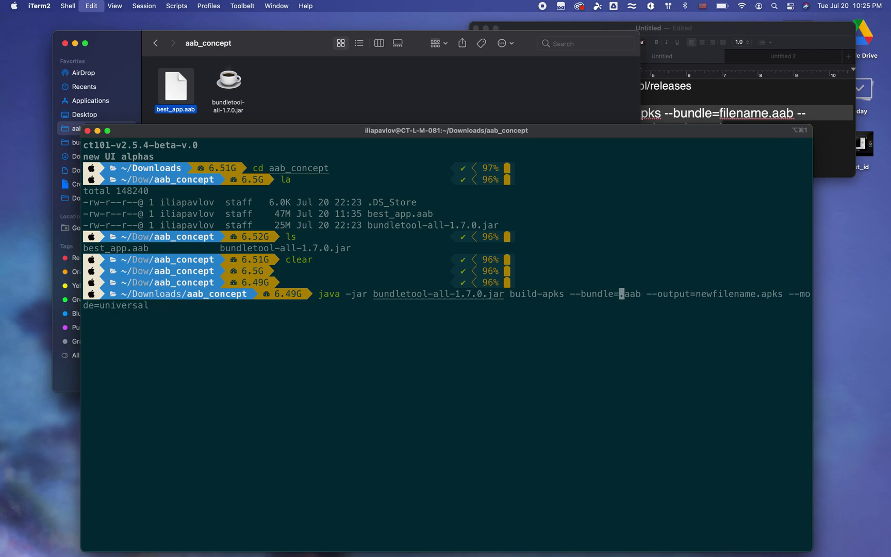
pyautogui.press('super+v')
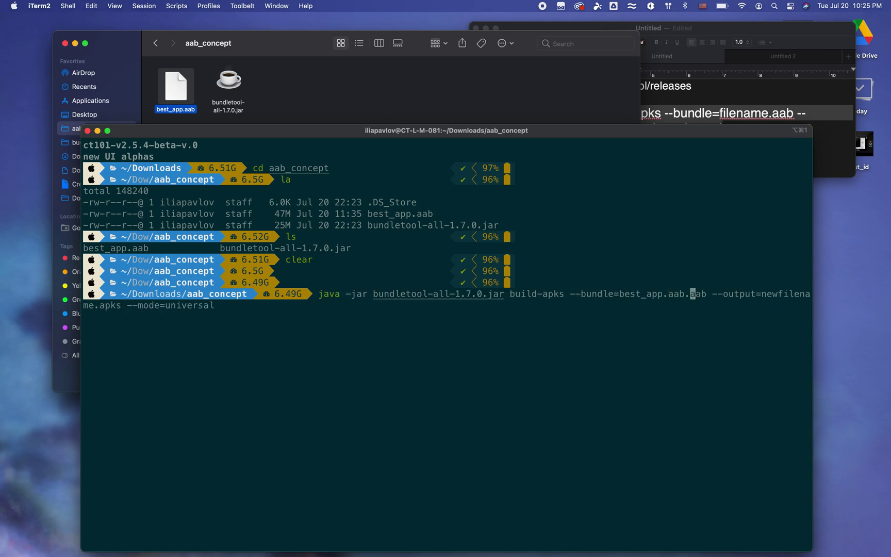
# Step: Widen the terminal, set the output to new_best_app.apks, and run build-apks, getting file-not-found
pyautogui.press('Right')
pyautogui.press('Right')
pyautogui.press('Right')
pyautogui.press('Right')
pyautogui.press('Right')
pyautogui.press('Right')
pyautogui.press('Right')
pyautogui.press('Right')
pyautogui.press('Right')
pyautogui.press('Right')
pyautogui.press('Right')
pyautogui.press('Right')
pyautogui.press('Right')
pyautogui.press('Right')
pyautogui.moveTo(814, 238)
pyautogui.mouseDown()
pyautogui.moveTo(876, 238)
pyautogui.moveTo(868, 238)
pyautogui.mouseUp()
pyautogui.press('Right')
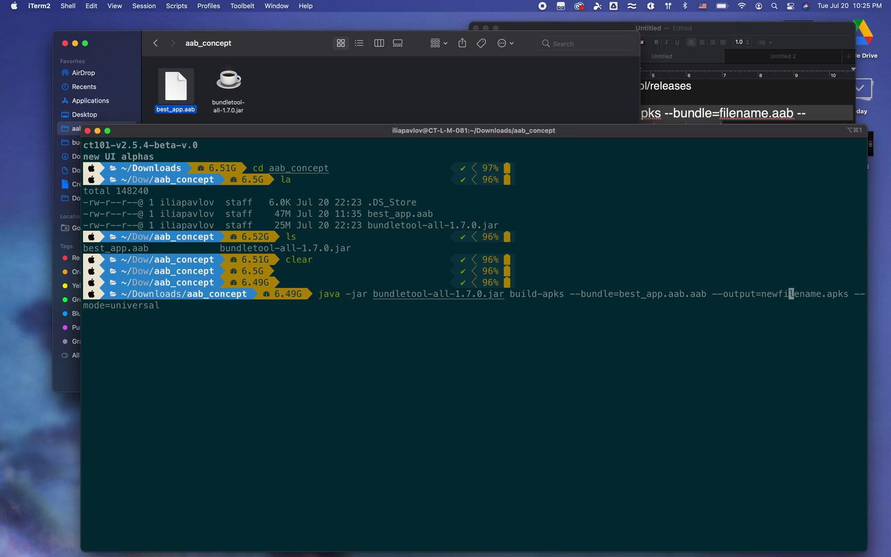
pyautogui.press('Right')
pyautogui.press('Right')
pyautogui.press('Right')
pyautogui.press('Right')
pyautogui.press('Right')
pyautogui.press('Right')
pyautogui.press('BackSpace')
pyautogui.press('BackSpace')
pyautogui.press('BackSpace')
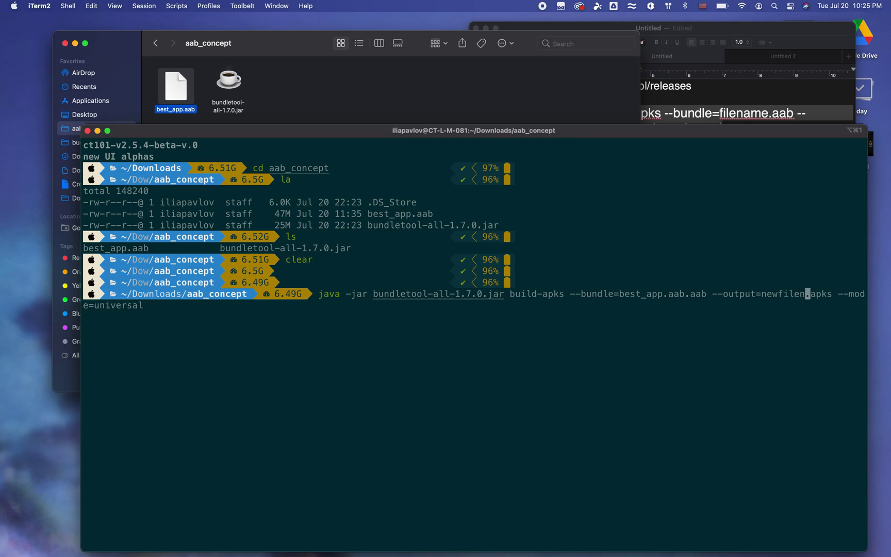
pyautogui.press('BackSpace')
pyautogui.press('BackSpace')
pyautogui.press('BackSpace')
pyautogui.press('BackSpace')
pyautogui.press('BackSpace')
pyautogui.press('BackSpace')
pyautogui.press('BackSpace')
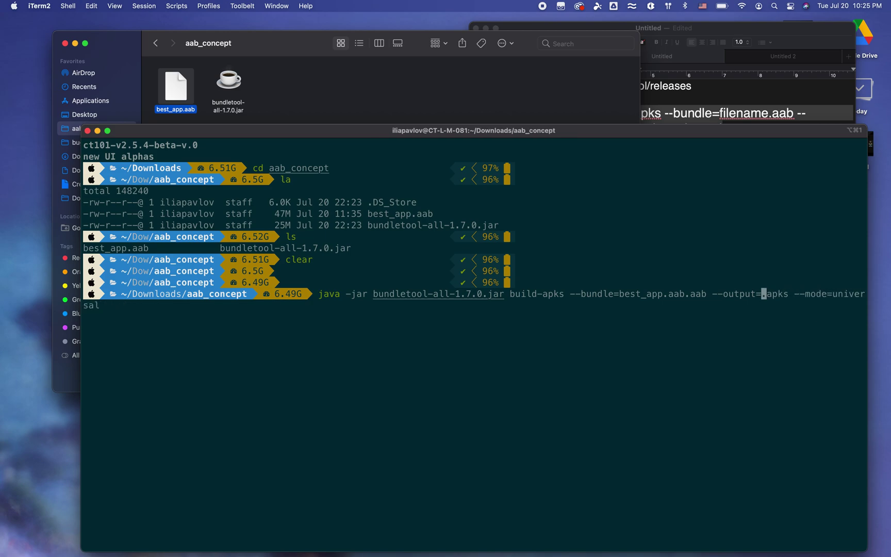
pyautogui.write('new')
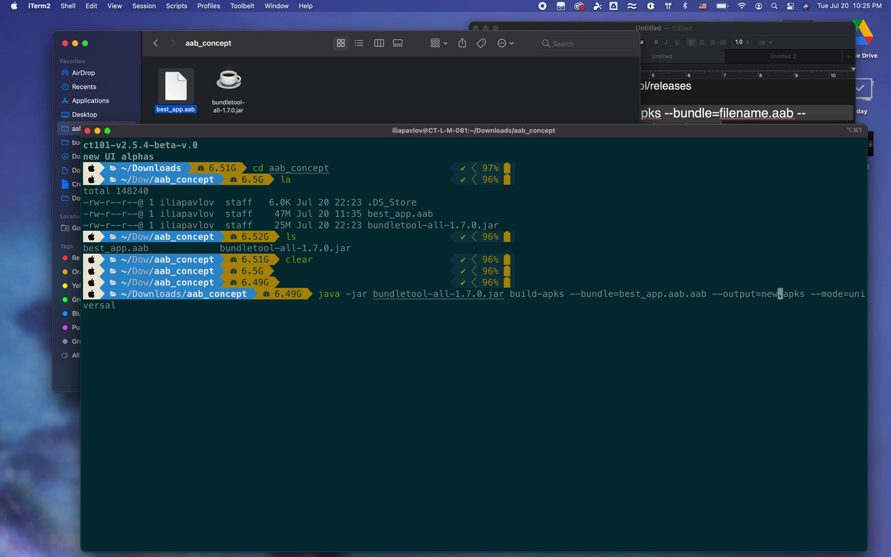
pyautogui.write('_')
pyautogui.write('best')
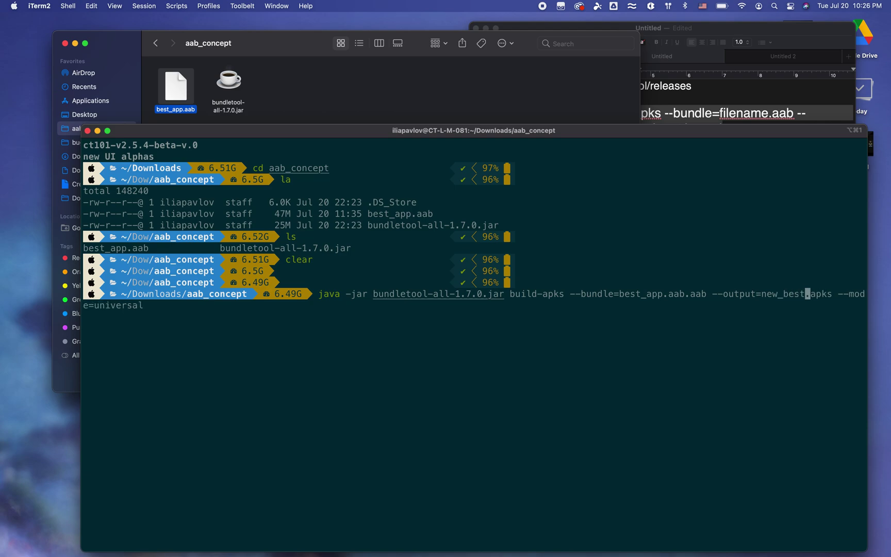
pyautogui.write('_app')
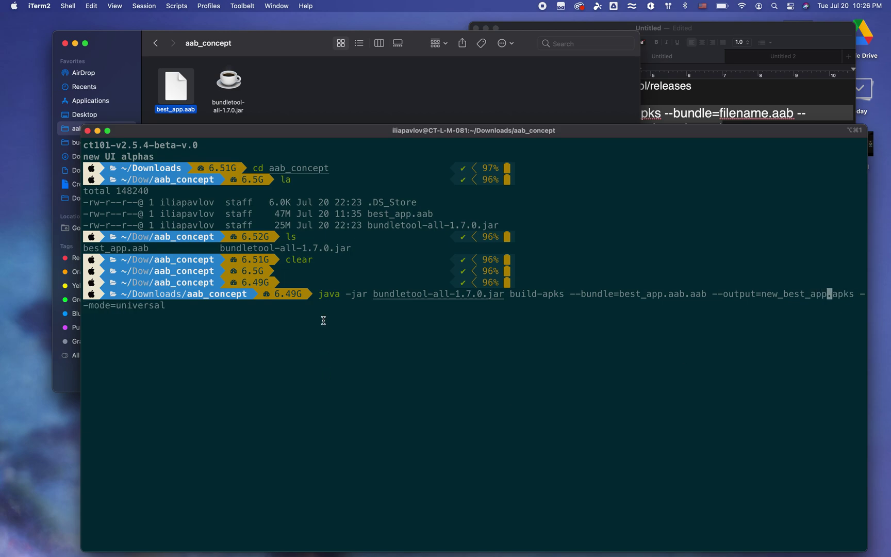
pyautogui.press('Return')
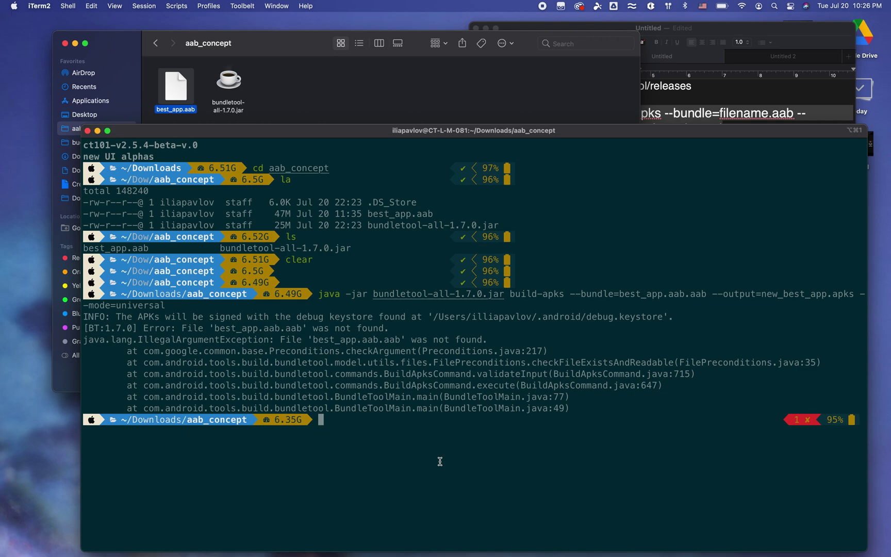
# Step: Change --bundle=best_app.aab.aab to best_app.aab and rerun build-apks to produce new_best_app.apks
pyautogui.press('Up')
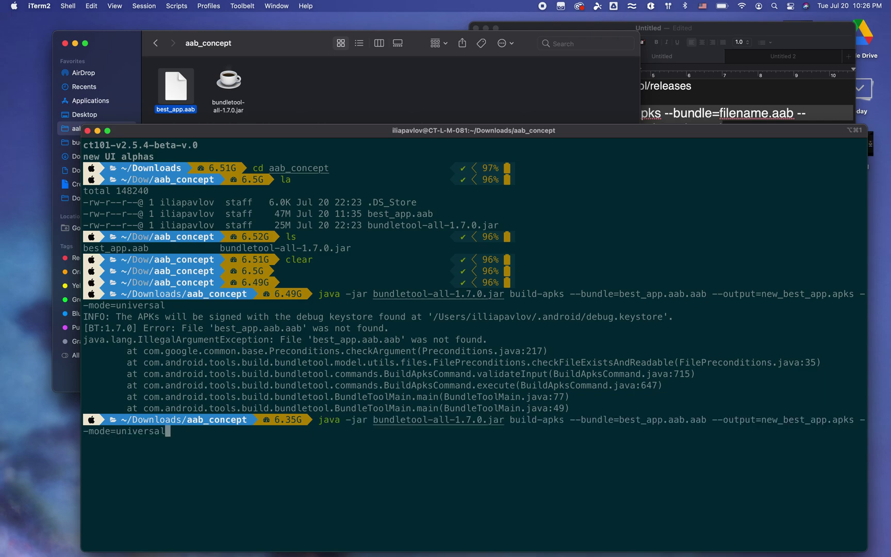
pyautogui.press('Left')
pyautogui.press('Left')
pyautogui.press('Left')
pyautogui.press('Left')
pyautogui.press('Left')
pyautogui.press('Left')
pyautogui.press('Left')
pyautogui.press('Left')
pyautogui.press('Left')
pyautogui.press('Left')
pyautogui.press('Left')
pyautogui.press('Left')
pyautogui.press('Left')
pyautogui.press('Left')
pyautogui.press('Left')
pyautogui.press('Left')
pyautogui.press('Left')
pyautogui.press('Left')
pyautogui.press('Left')
pyautogui.press('Left')
pyautogui.press('Left')
pyautogui.press('Left')
pyautogui.press('Left')
pyautogui.press('Right')
pyautogui.press('BackSpace')
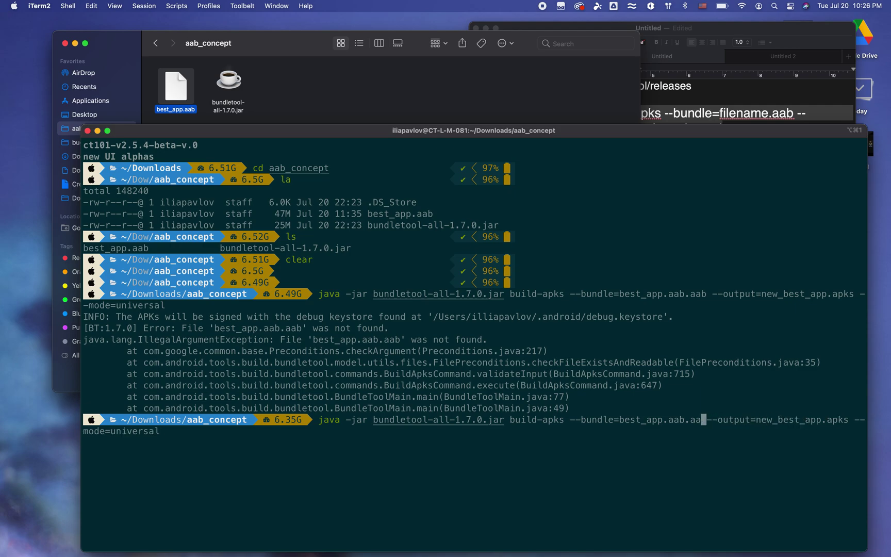
pyautogui.press('BackSpace')
pyautogui.press('BackSpace')
pyautogui.press('BackSpace')
pyautogui.press('Return')
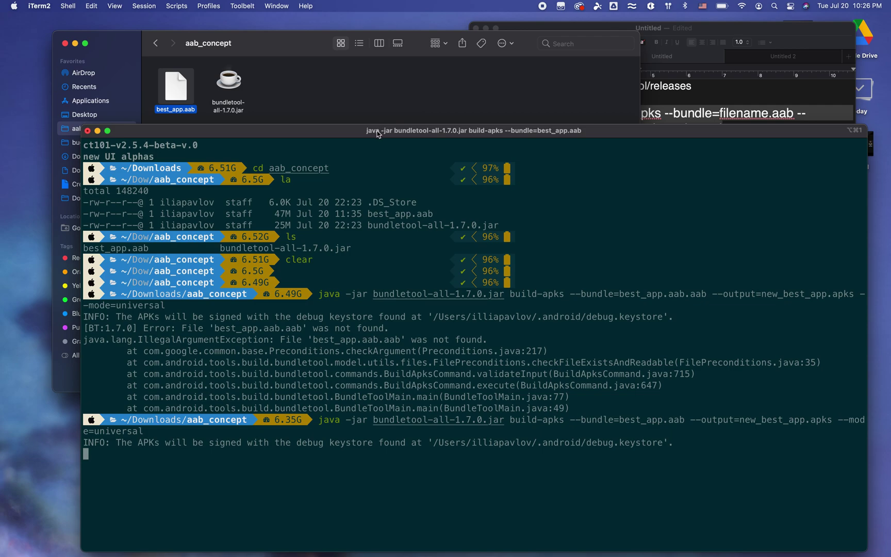
pyautogui.moveTo(378, 133)
pyautogui.mouseDown()
pyautogui.moveTo(376, 67)
pyautogui.moveTo(365, 91)
pyautogui.mouseUp()
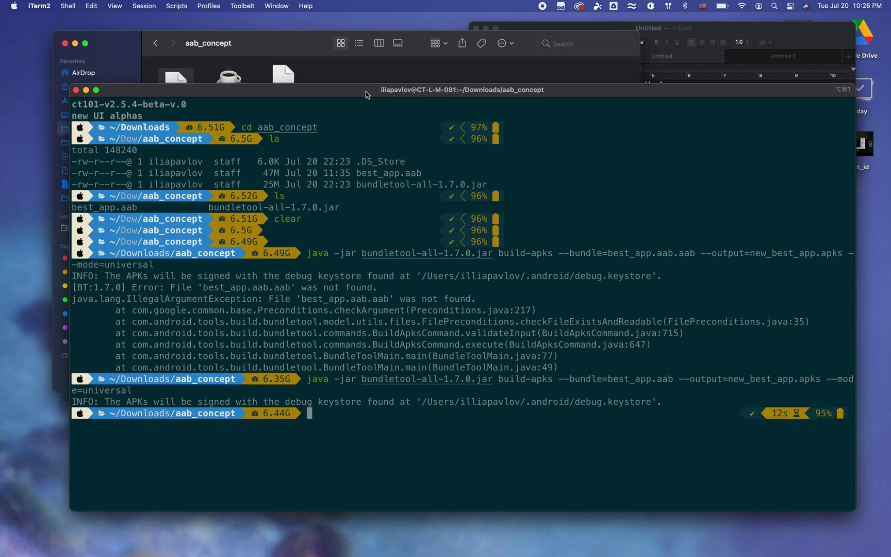
# Step: Rename new_best_app.apks to new_best_app.zip, confirming the .zip extension change
pyautogui.click(366, 64)
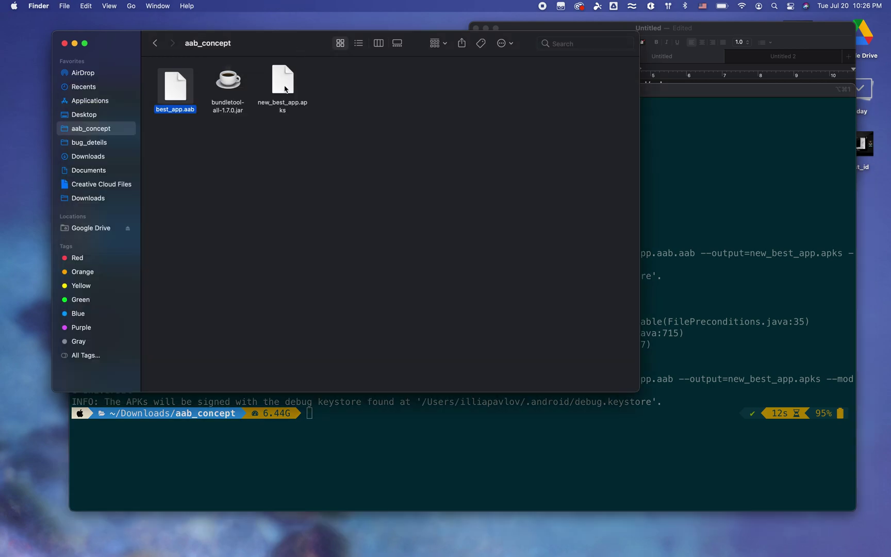
pyautogui.click(284, 88)
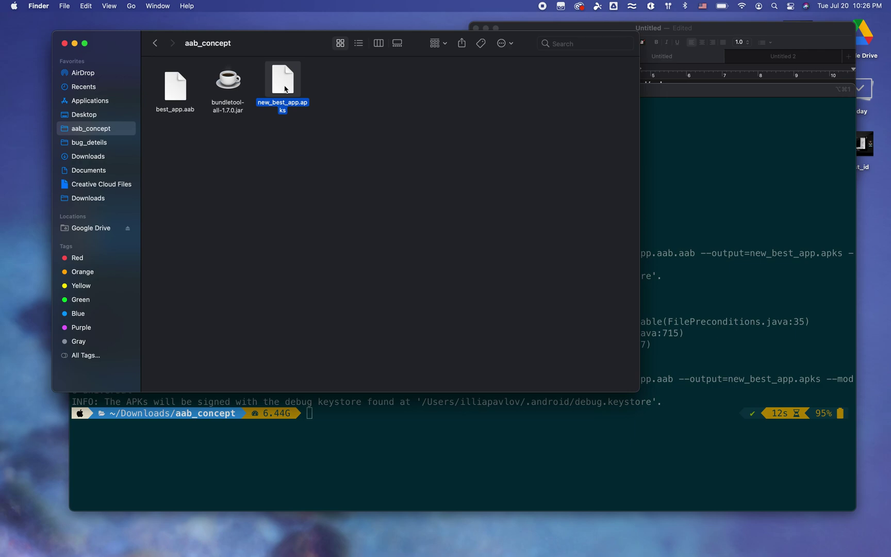
pyautogui.click(330, 113)
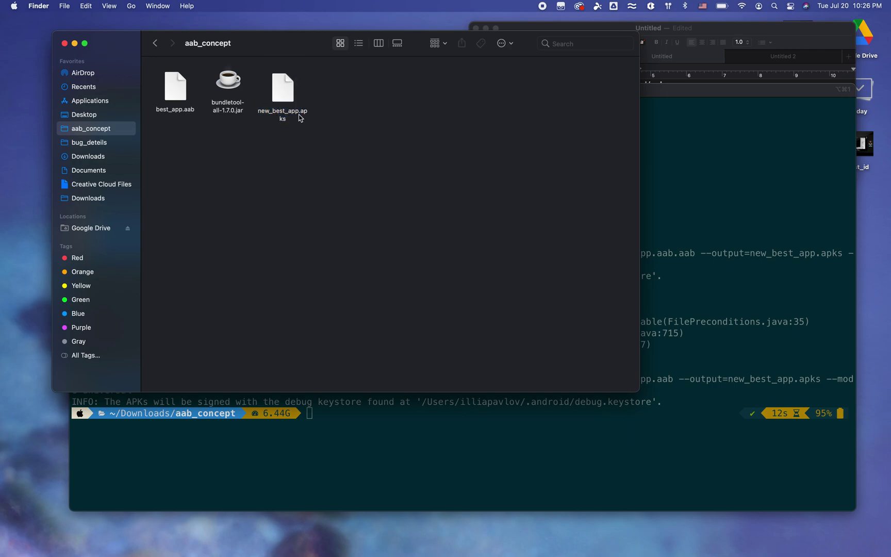
pyautogui.click(297, 118)
pyautogui.click(296, 118)
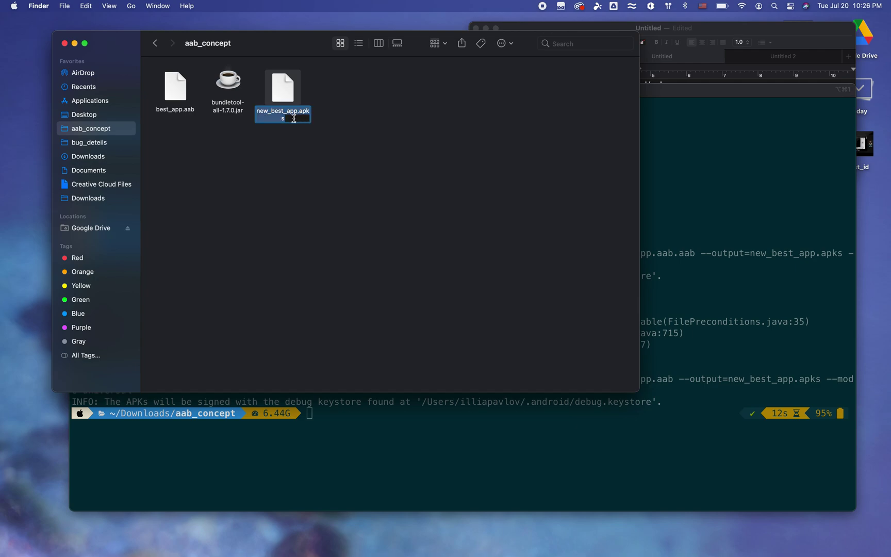
pyautogui.click(297, 119)
pyautogui.press('BackSpace')
pyautogui.press('BackSpace')
pyautogui.press('BackSpace')
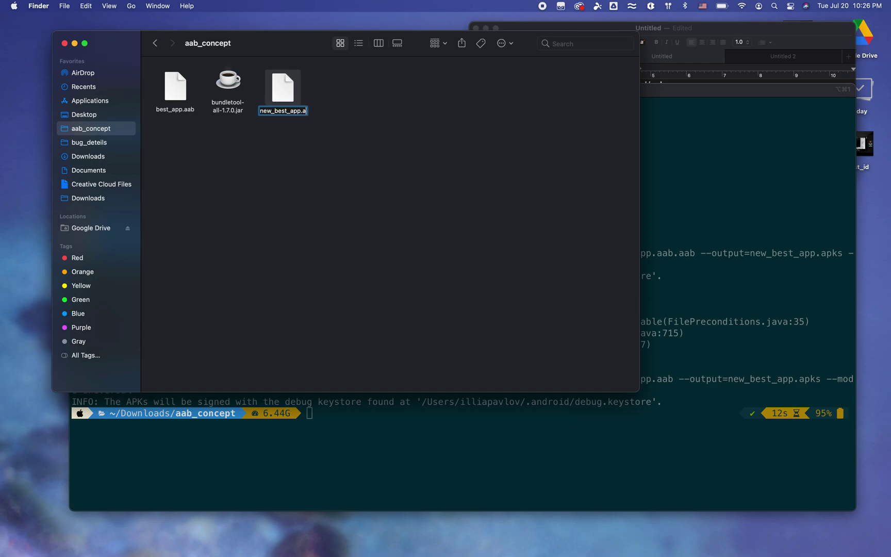
pyautogui.press('BackSpace')
pyautogui.write('zip')
pyautogui.press('Return')
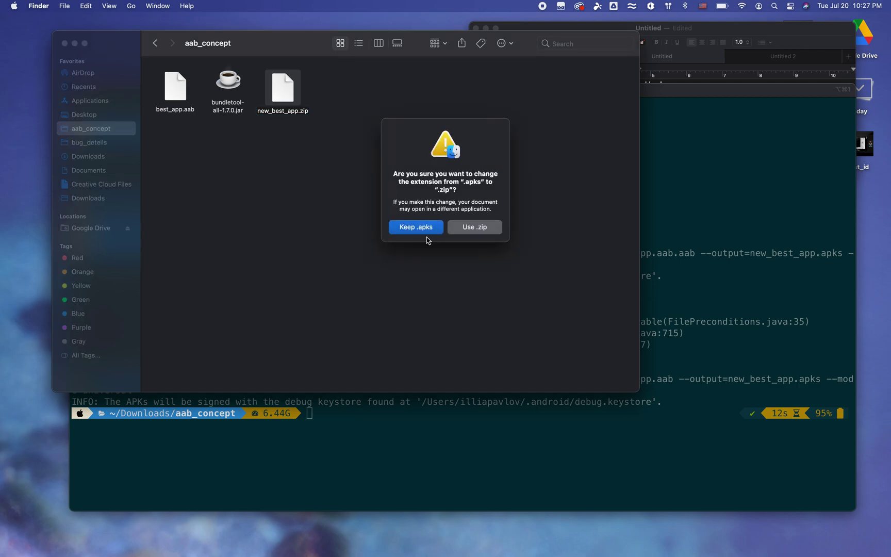
pyautogui.click(476, 227)
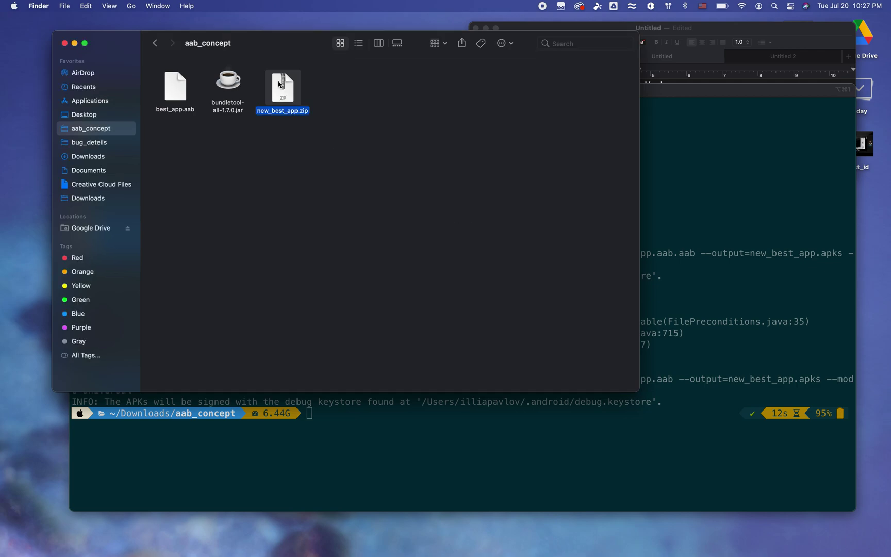
# Step: Extract new_best_app.zip and open the new_best_app folder to reach universal.apk
pyautogui.doubleClick(281, 91)
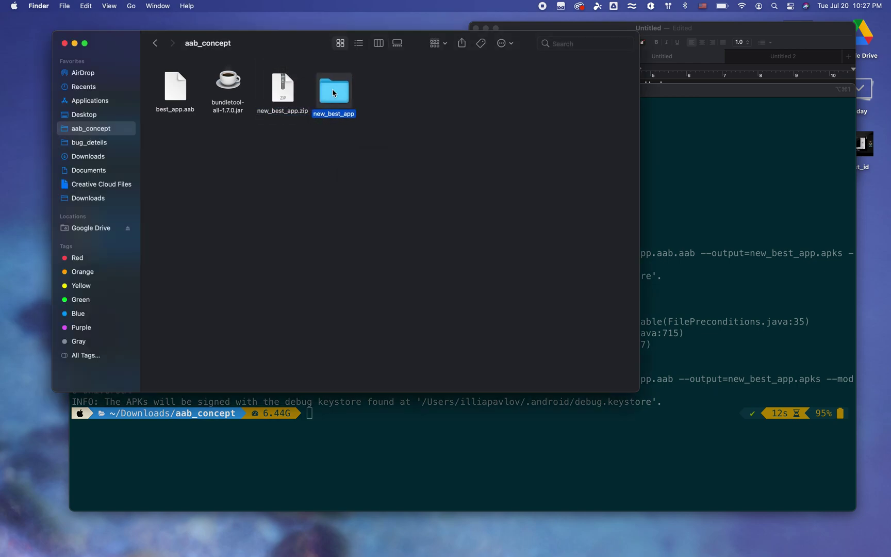
pyautogui.doubleClick(333, 93)
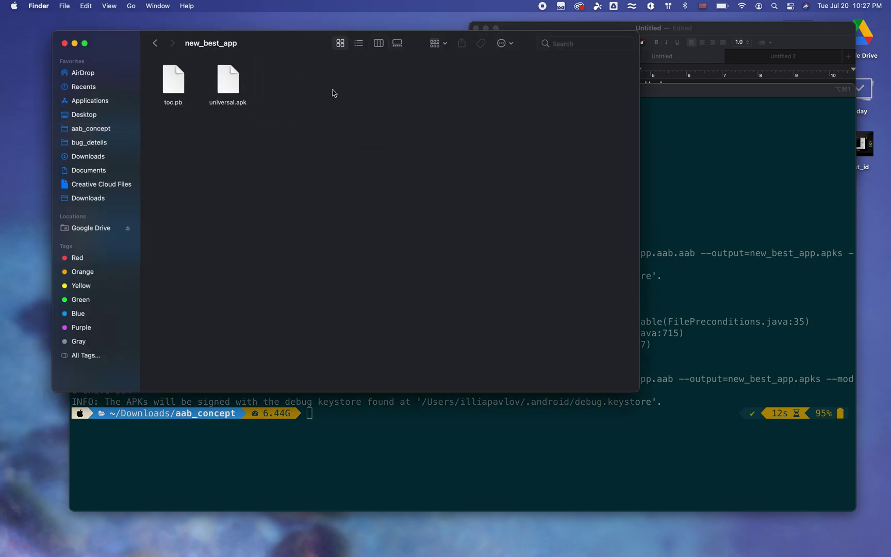
pyautogui.click(229, 104)
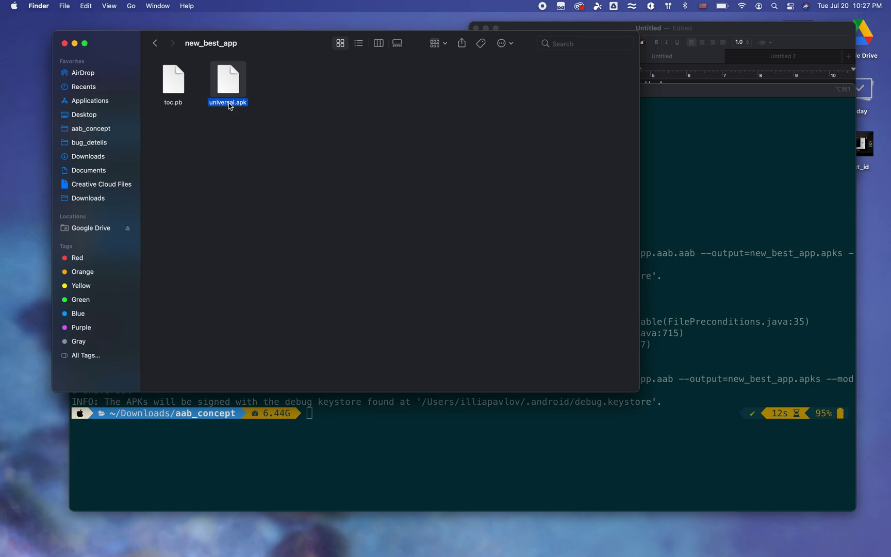
# Step: Clear the terminal and run 'adb isntall' with universal.apk's dragged-in path
pyautogui.click(688, 145)
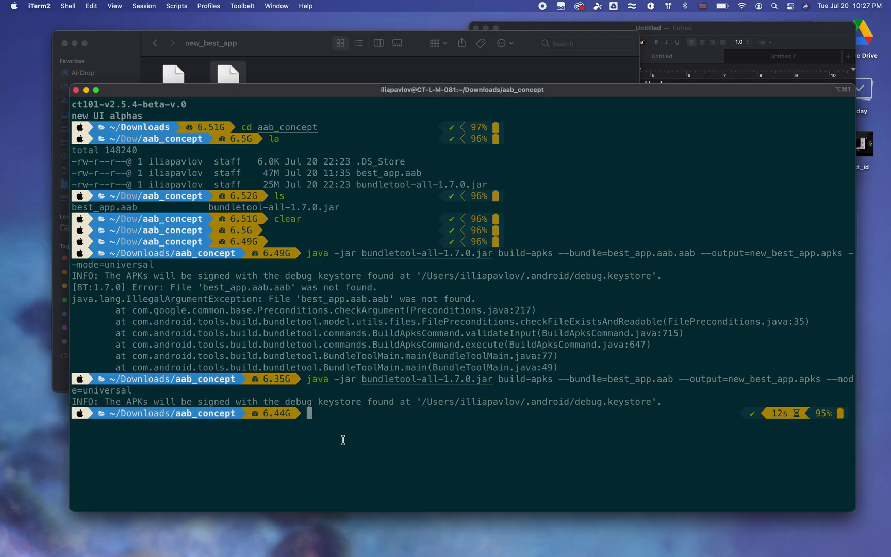
pyautogui.write('clle')
pyautogui.write('ar')
pyautogui.press('Return')
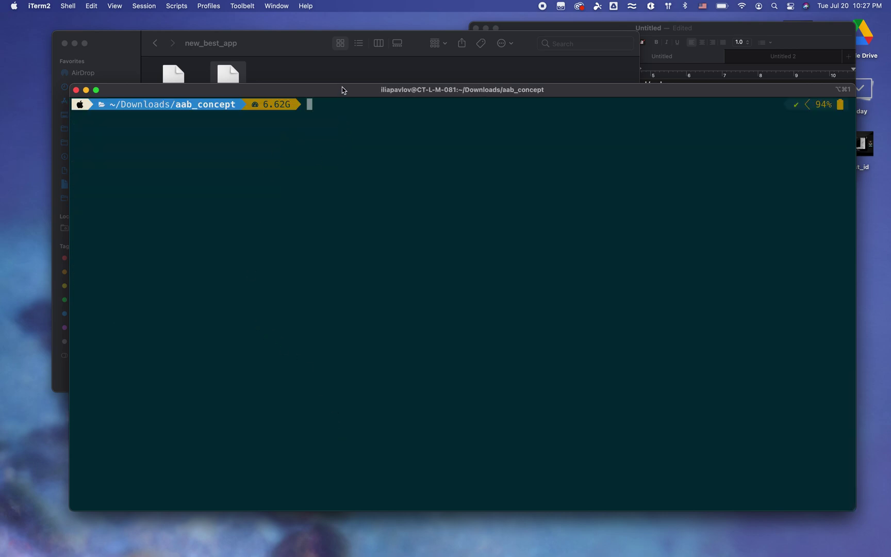
pyautogui.moveTo(342, 89); pyautogui.dragTo(318, 130)
pyautogui.write('adb ')
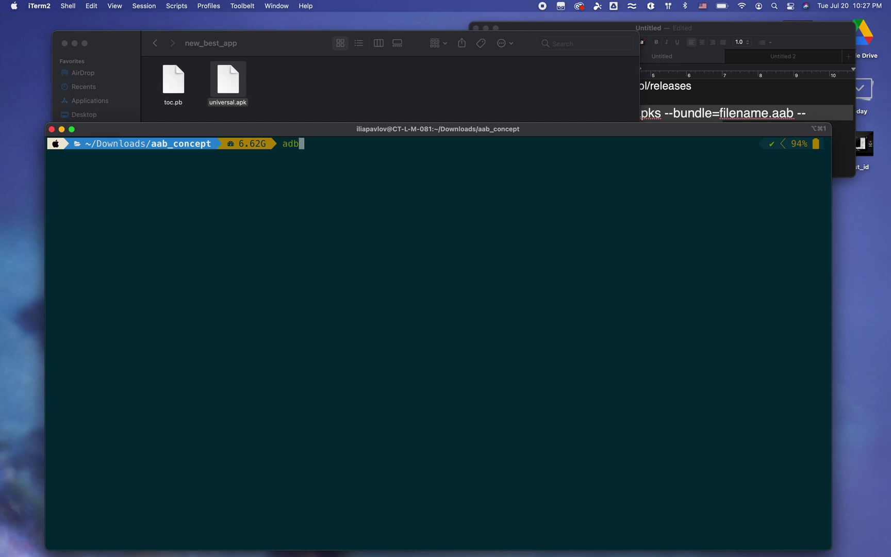
pyautogui.write('isntal')
pyautogui.write('ll')
pyautogui.moveTo(223, 85); pyautogui.dragTo(388, 151)
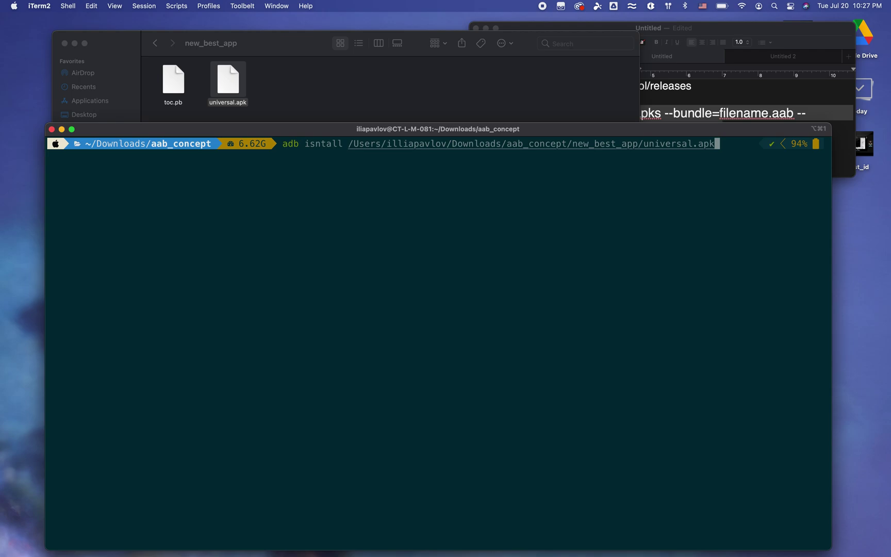
pyautogui.press('Return')
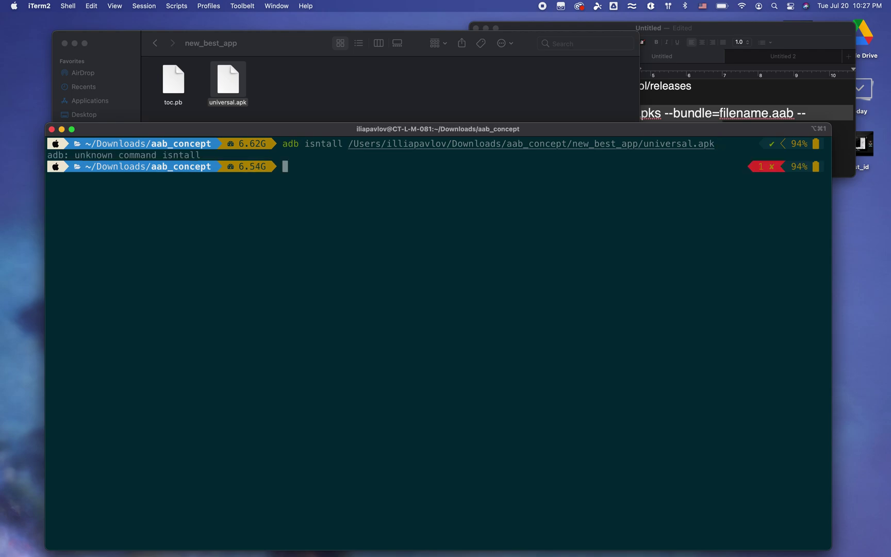
# Step: Recall the adb command, correct 'isntall' to 'install', and rerun it on universal.apk
pyautogui.press('Up')
pyautogui.press('Left')
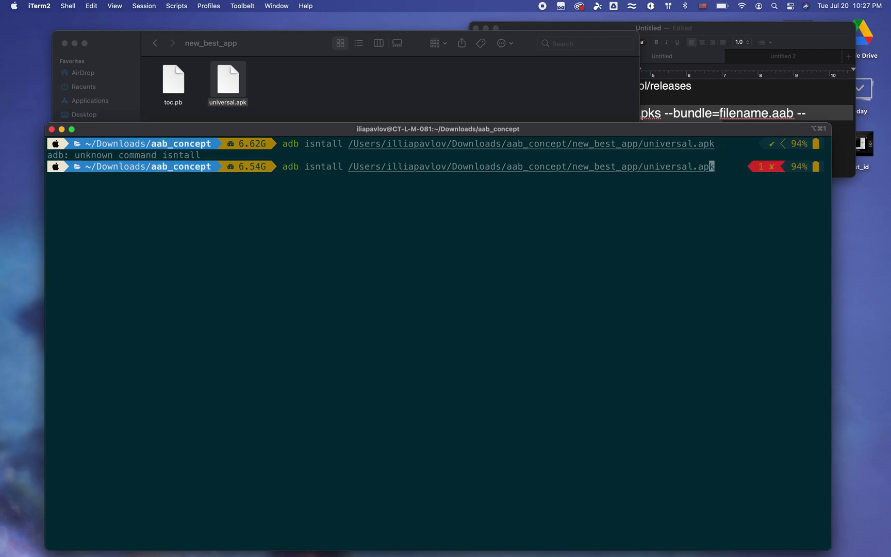
pyautogui.press('Left')
pyautogui.press('Left')
pyautogui.press('Left')
pyautogui.press('Left')
pyautogui.press('Left')
pyautogui.press('Left')
pyautogui.press('Left')
pyautogui.press('Left')
pyautogui.press('Left')
pyautogui.press('Left')
pyautogui.press('Left')
pyautogui.press('Left')
pyautogui.press('Left')
pyautogui.press('Left')
pyautogui.press('Left')
pyautogui.press('Left')
pyautogui.press('Left')
pyautogui.press('Left')
pyautogui.press('Left')
pyautogui.press('Left')
pyautogui.press('Left')
pyautogui.press('Left')
pyautogui.press('Left')
pyautogui.press('Left')
pyautogui.press('Left')
pyautogui.press('Left')
pyautogui.press('Left')
pyautogui.press('Left')
pyautogui.press('Left')
pyautogui.press('Left')
pyautogui.press('Left')
pyautogui.press('Left')
pyautogui.press('Left')
pyautogui.press('Left')
pyautogui.press('BackSpace')
pyautogui.press('BackSpace')
pyautogui.press('BackSpace')
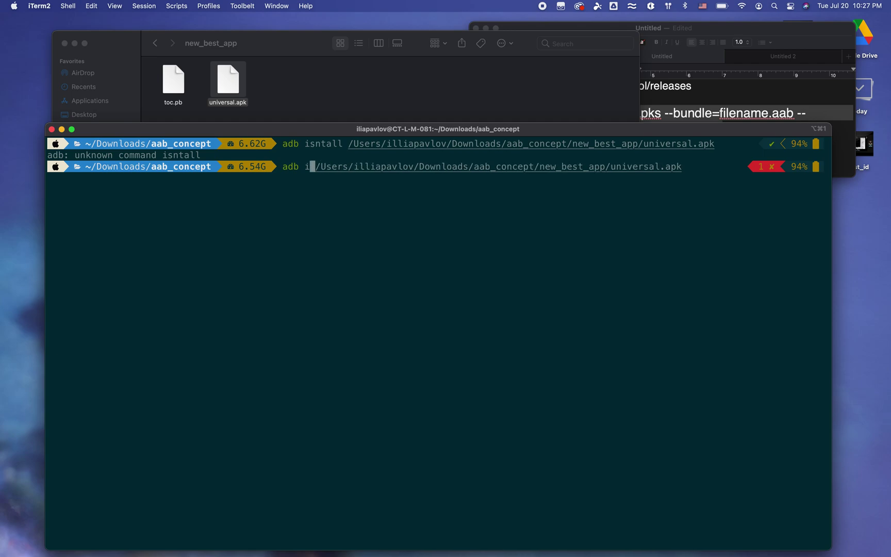
pyautogui.write('nsta')
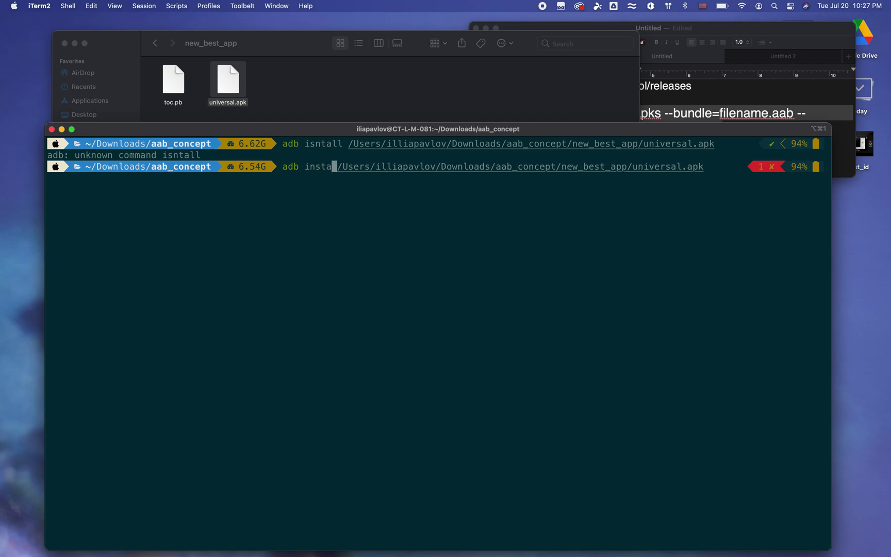
pyautogui.write('ll')
pyautogui.press('BackSpace')
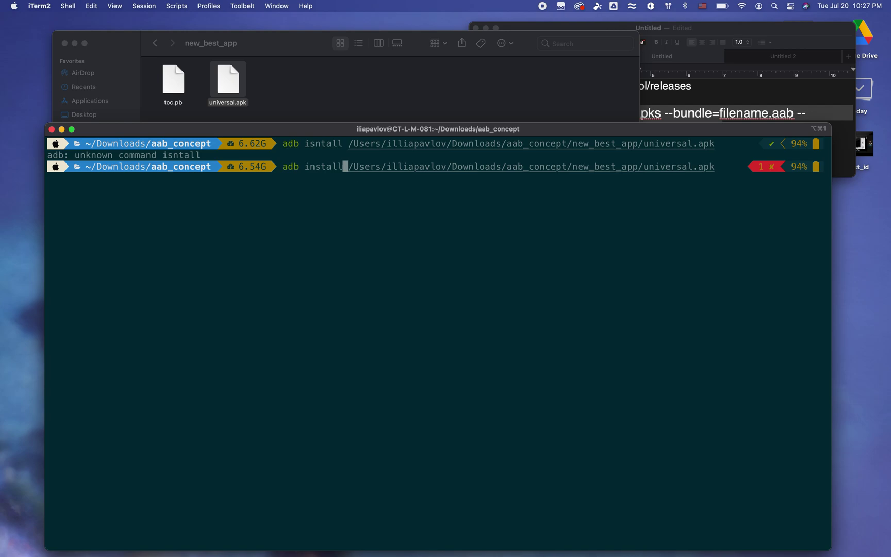
pyautogui.press('Return')
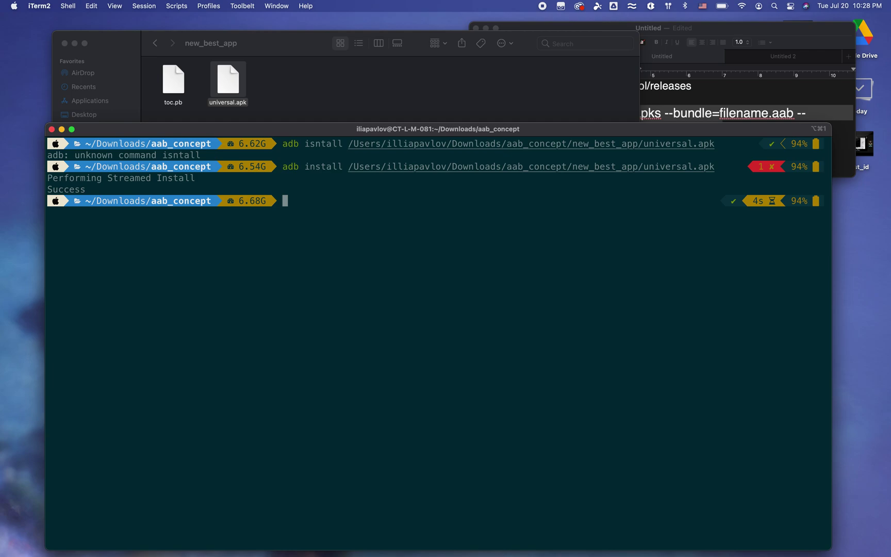
# Step: Trash the bundletool jar, new_best_app.zip and new_best_app folder from aab_concept
pyautogui.click(321, 98)
pyautogui.click(155, 44)
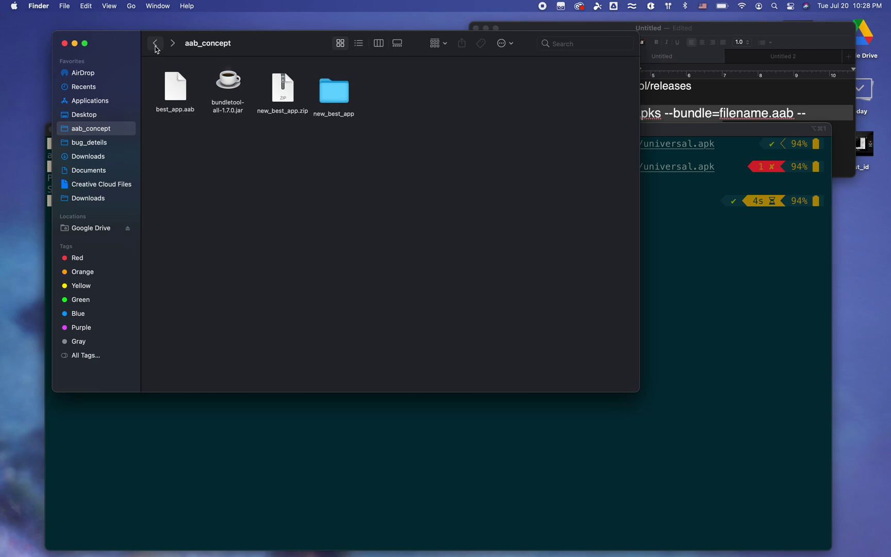
pyautogui.moveTo(396, 123)
pyautogui.mouseDown()
pyautogui.moveTo(208, 61)
pyautogui.moveTo(219, 85)
pyautogui.mouseUp()
pyautogui.press('super+BackSpace')
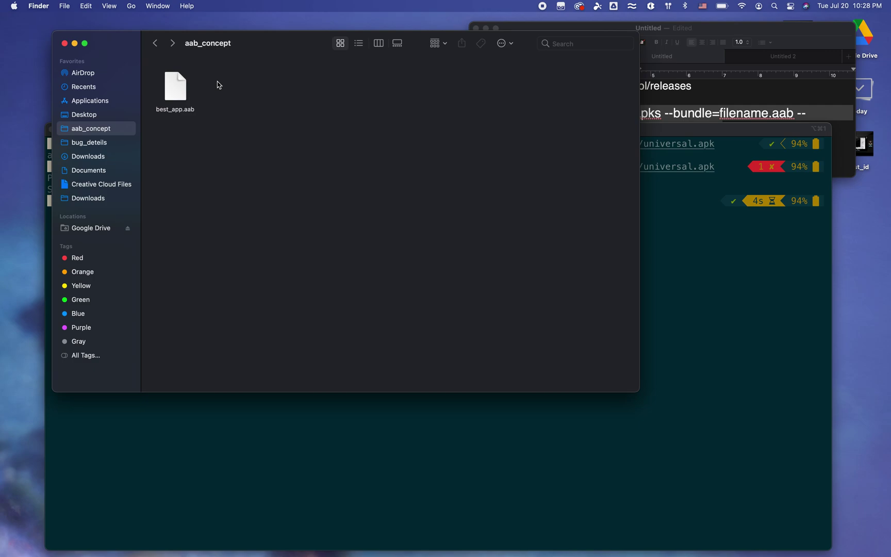
pyautogui.moveTo(266, 45); pyautogui.dragTo(279, 55)
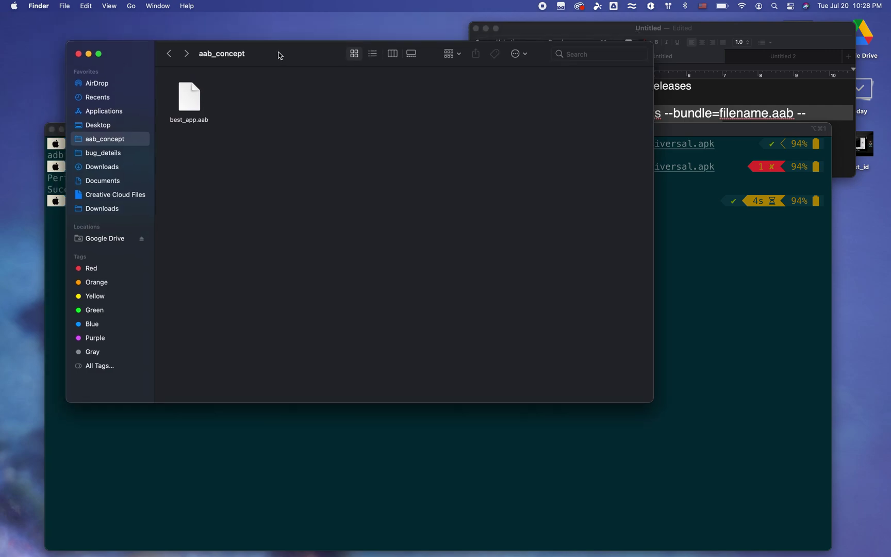
pyautogui.click(687, 282)
pyautogui.click(750, 63)
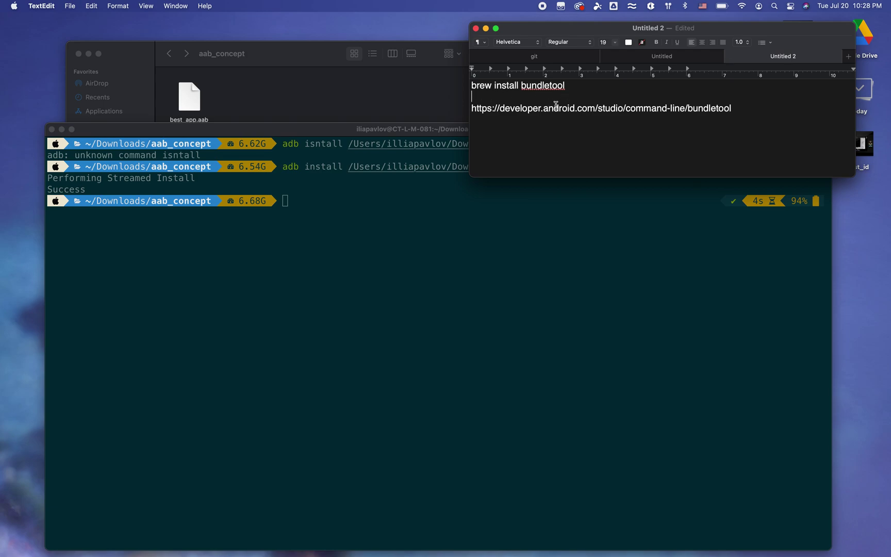
# Step: Run 'brew install bundletool', which reports version 1.7.0 already up-to-date
pyautogui.click(360, 202)
pyautogui.write('b')
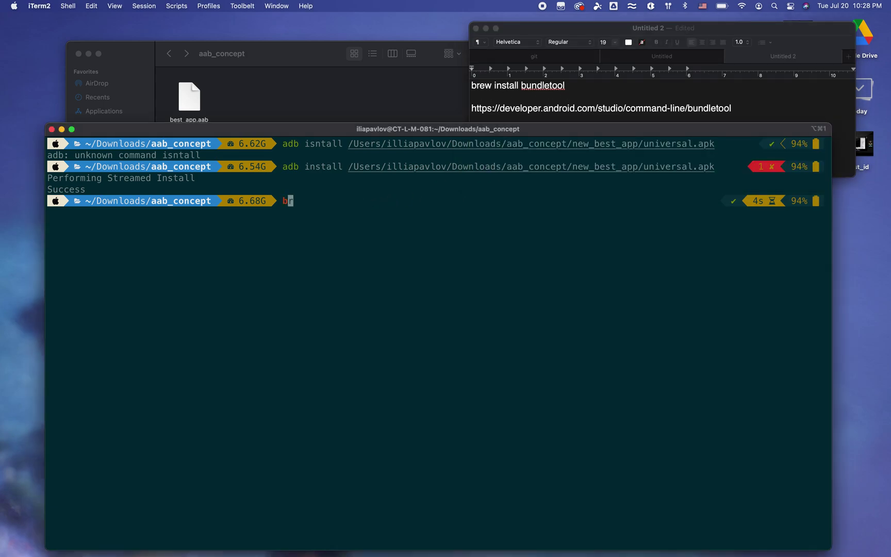
pyautogui.write('rew inst')
pyautogui.write('all b')
pyautogui.write('undletool')
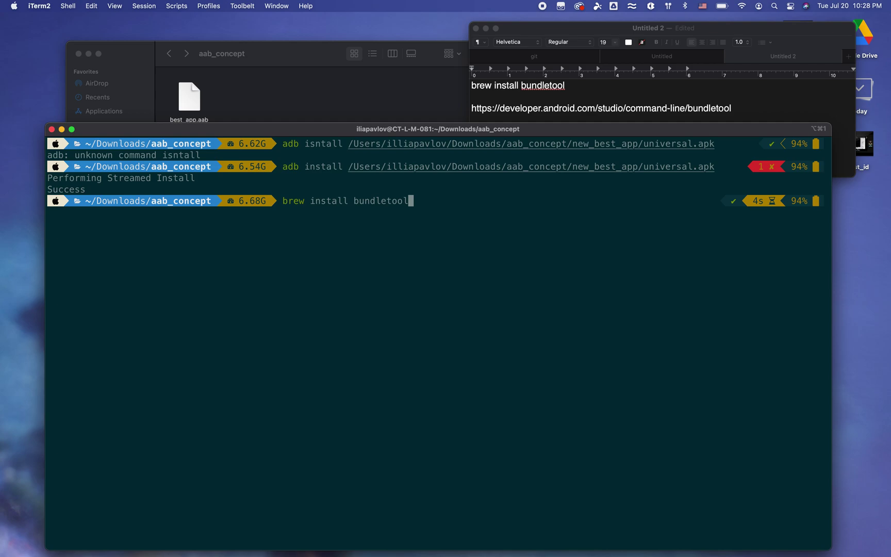
pyautogui.press('Return')
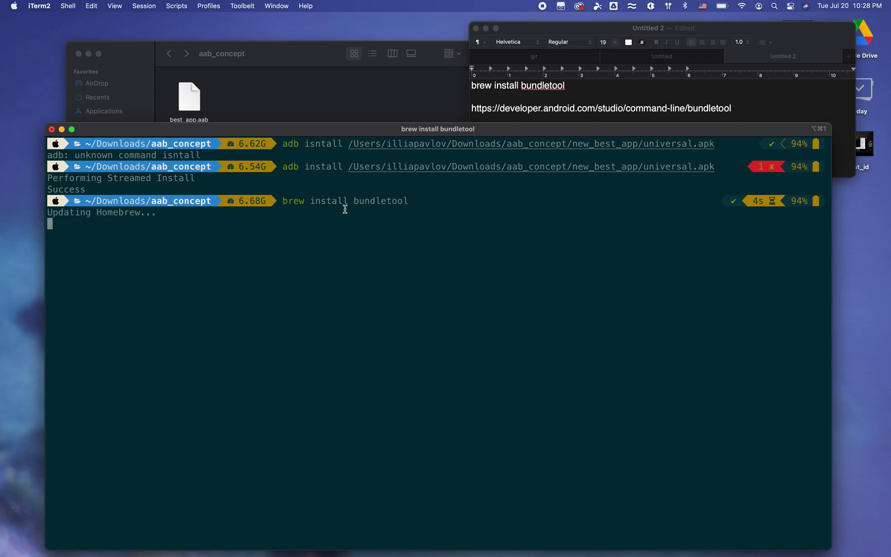
pyautogui.moveTo(340, 132)
pyautogui.mouseDown()
pyautogui.moveTo(350, 59)
pyautogui.moveTo(348, 133)
pyautogui.mouseUp()
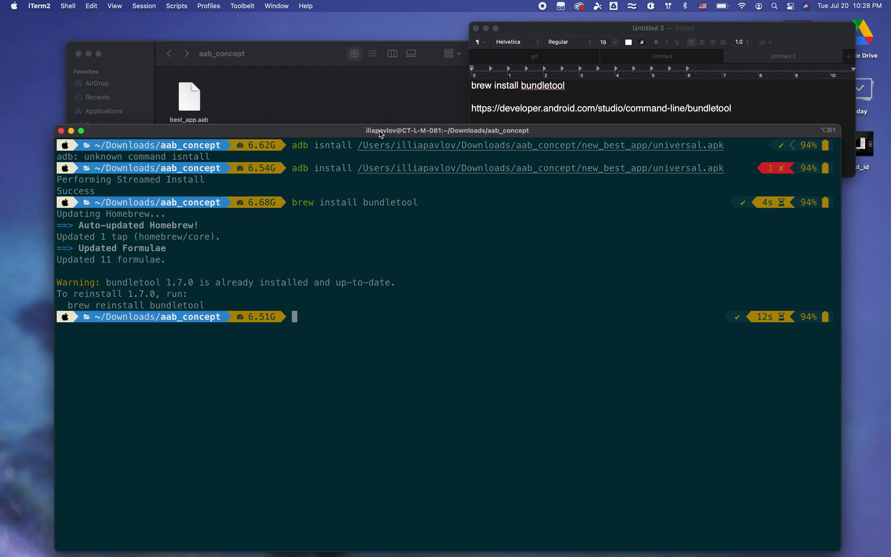
pyautogui.moveTo(382, 132); pyautogui.dragTo(376, 149)
# Step: Copy the developer.android.com bundletool URL from the TextEdit note and launch Chrome
pyautogui.click(742, 108)
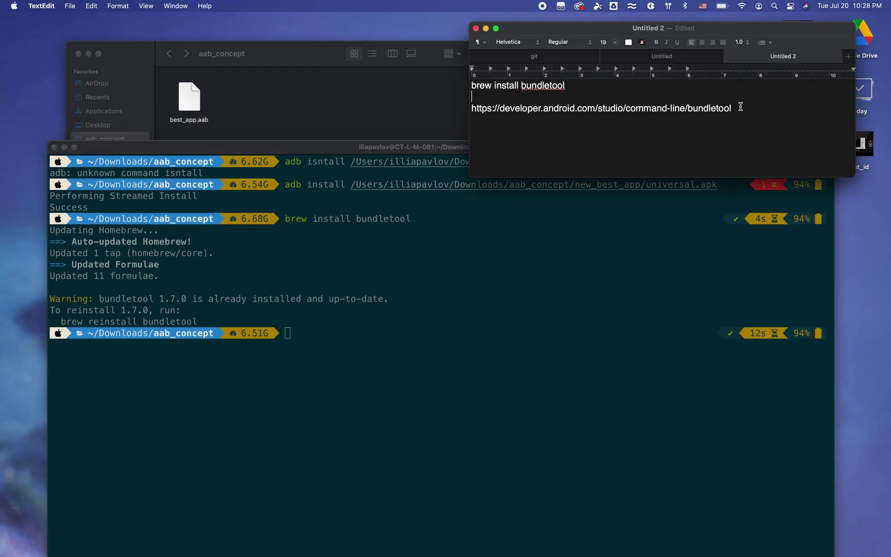
pyautogui.moveTo(733, 107); pyautogui.dragTo(469, 112)
pyautogui.press('super+c')
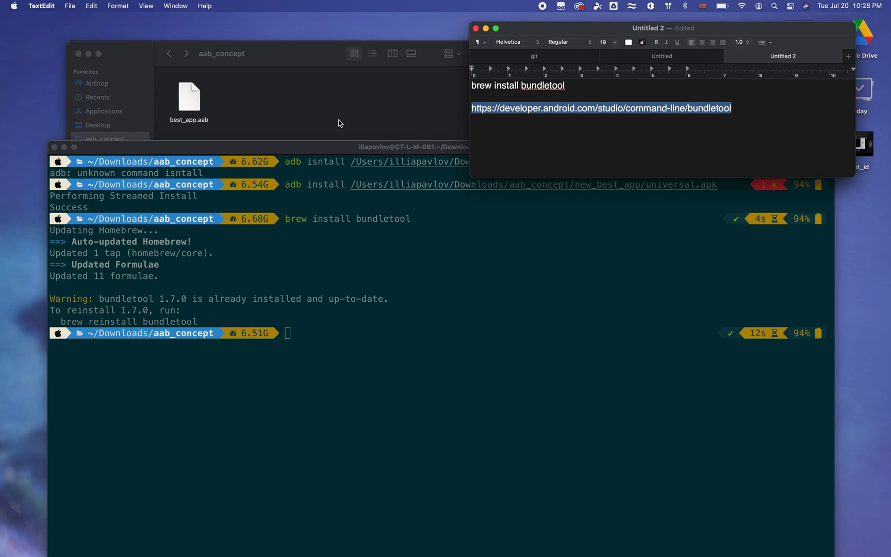
pyautogui.press('cmd+space')
pyautogui.write('ch')
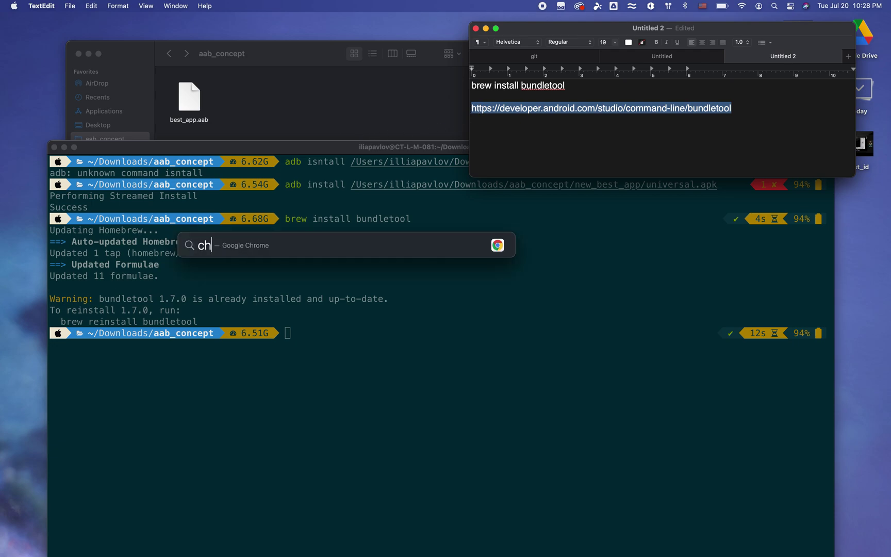
pyautogui.press('Return')
pyautogui.moveTo(356, 144); pyautogui.dragTo(328, 15)
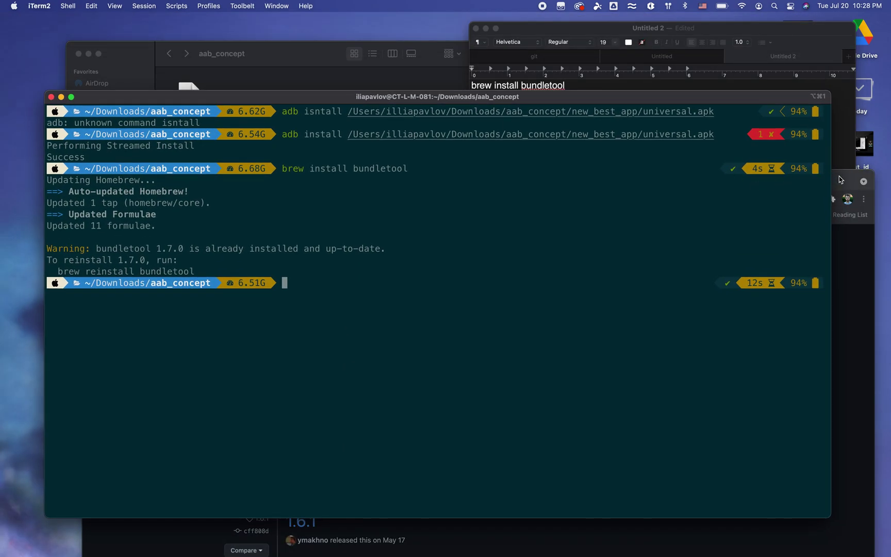
pyautogui.moveTo(841, 180)
pyautogui.mouseDown()
pyautogui.moveTo(805, 90)
pyautogui.moveTo(817, 48)
pyautogui.mouseUp()
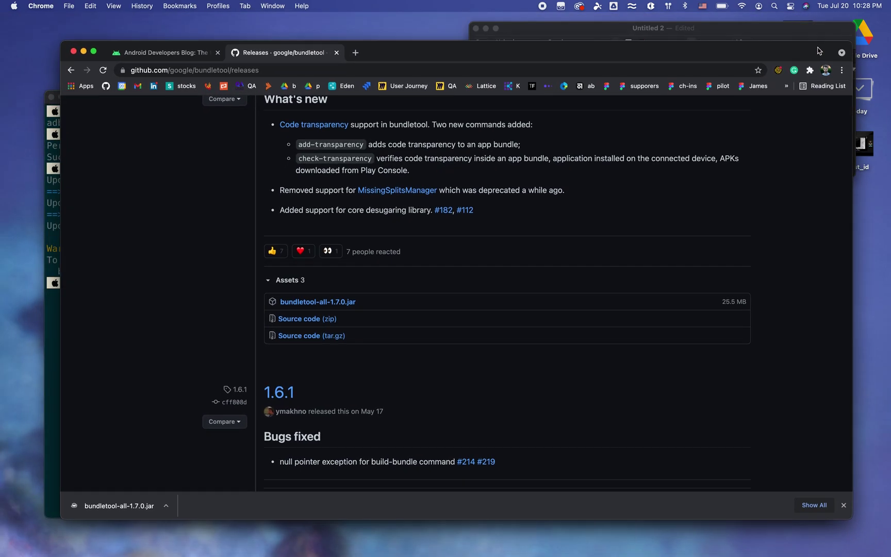
# Step: Load the bundletool docs URL in a new tab and copy the basic build-apks command
pyautogui.click(351, 53)
pyautogui.press('super+v')
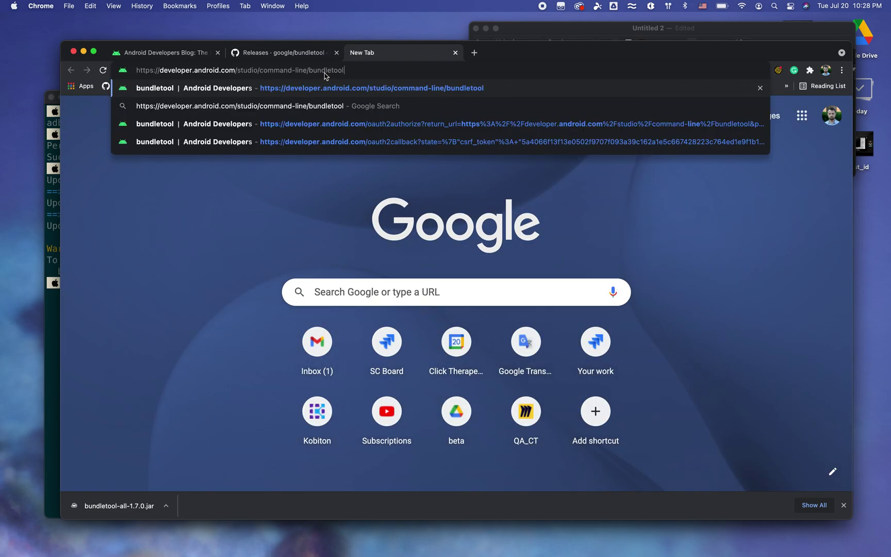
pyautogui.press('Return')
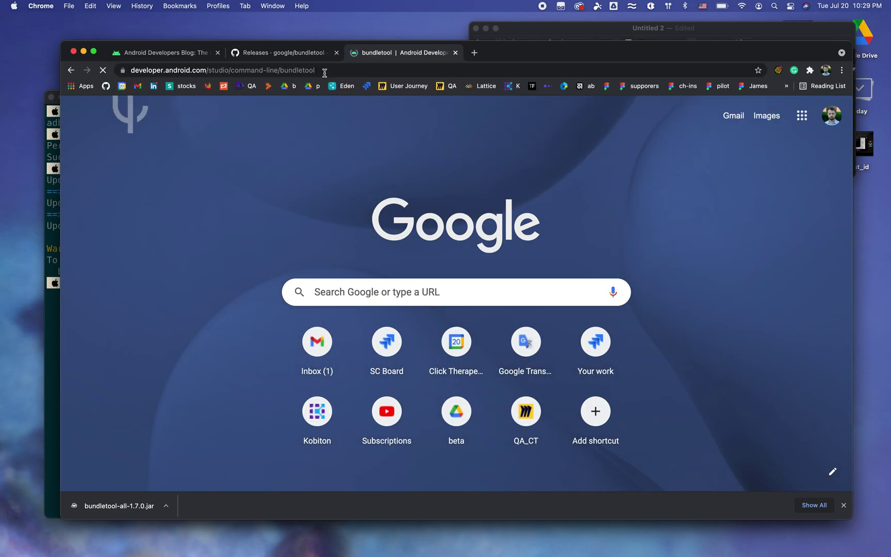
pyautogui.scroll(-2, 393, 280)
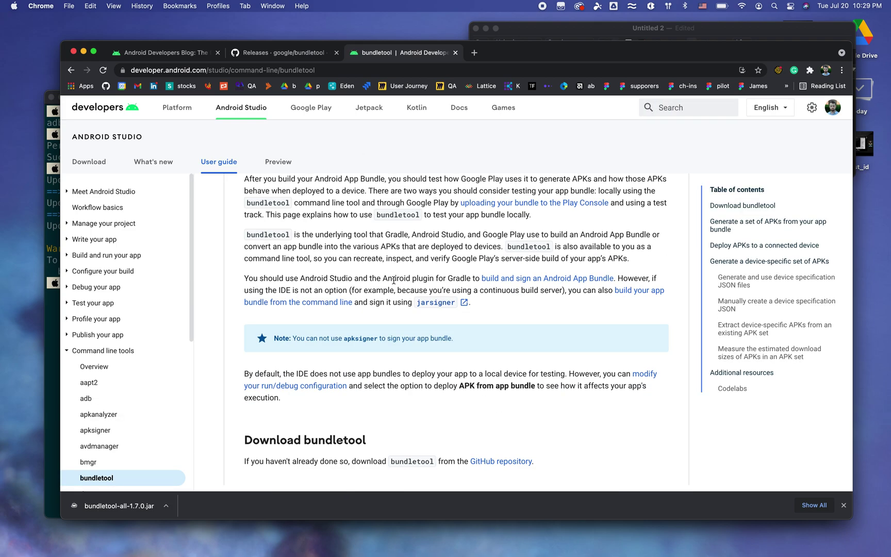
pyautogui.scroll(-1, 393, 280)
pyautogui.scroll(-2, 393, 282)
pyautogui.scroll(-3, 393, 282)
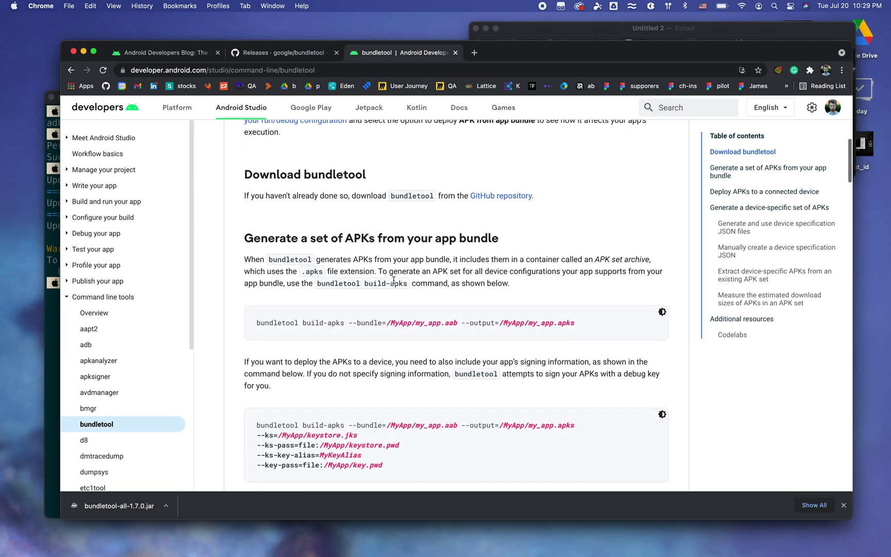
pyautogui.scroll(-1, 393, 283)
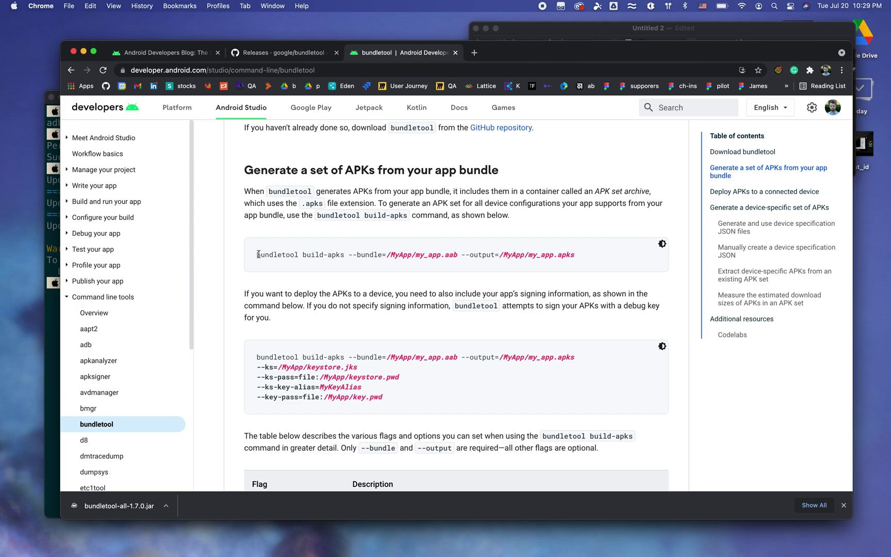
pyautogui.moveTo(258, 254); pyautogui.dragTo(584, 254)
pyautogui.press('super+c')
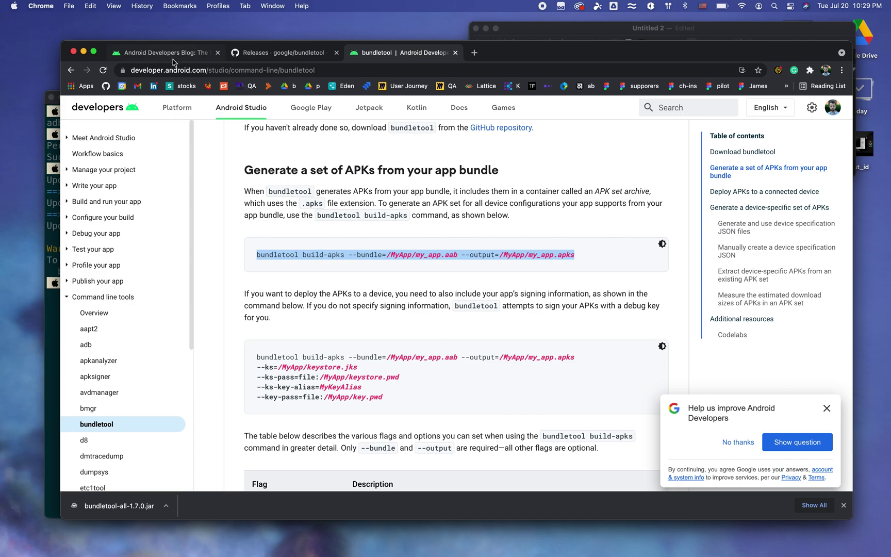
pyautogui.click(53, 123)
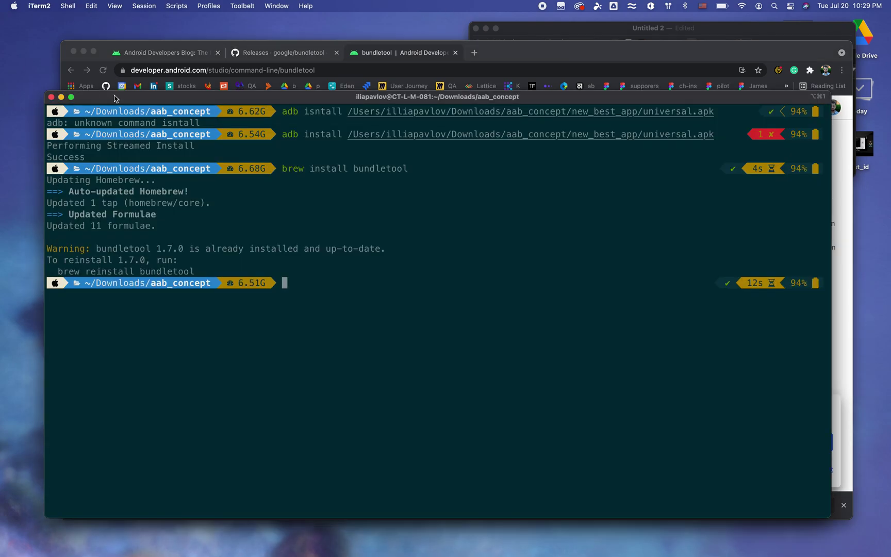
# Step: Paste the build-apks command into iTerm2 and erase its sample bundle path
pyautogui.moveTo(116, 100); pyautogui.dragTo(127, 51)
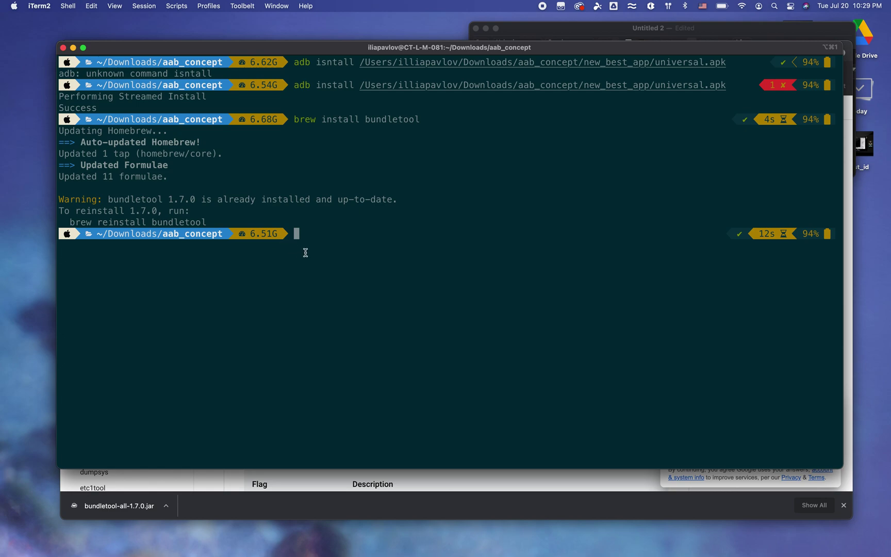
pyautogui.press('super+v')
pyautogui.press('Right')
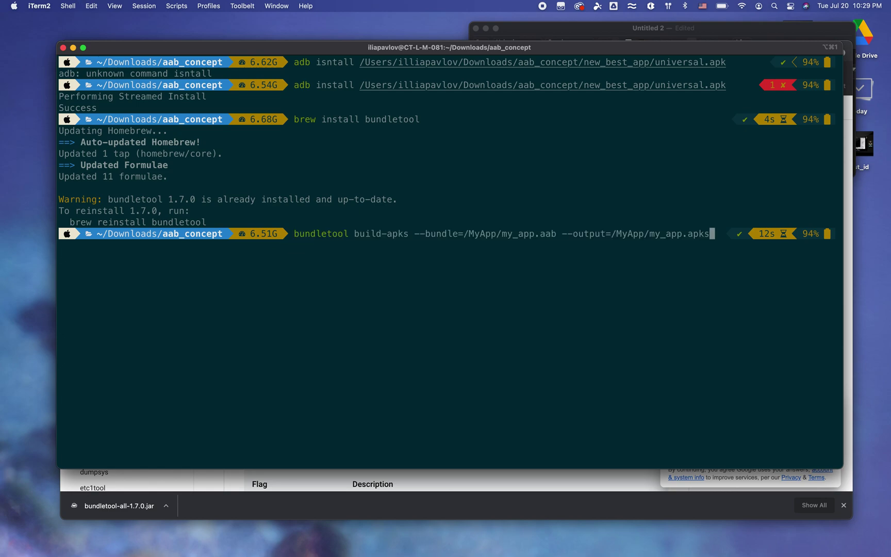
pyautogui.press('Left')
pyautogui.press('Left')
pyautogui.press('Left')
pyautogui.press('Left')
pyautogui.press('Left')
pyautogui.press('Left')
pyautogui.press('Left')
pyautogui.press('Left')
pyautogui.press('Left')
pyautogui.press('Left')
pyautogui.press('Left')
pyautogui.press('Left')
pyautogui.press('Left')
pyautogui.press('Left')
pyautogui.press('Left')
pyautogui.press('Left')
pyautogui.press('BackSpace')
pyautogui.press('BackSpace')
pyautogui.press('BackSpace')
pyautogui.press('BackSpace')
pyautogui.press('BackSpace')
pyautogui.press('BackSpace')
pyautogui.press('BackSpace')
pyautogui.press('BackSpace')
pyautogui.press('BackSpace')
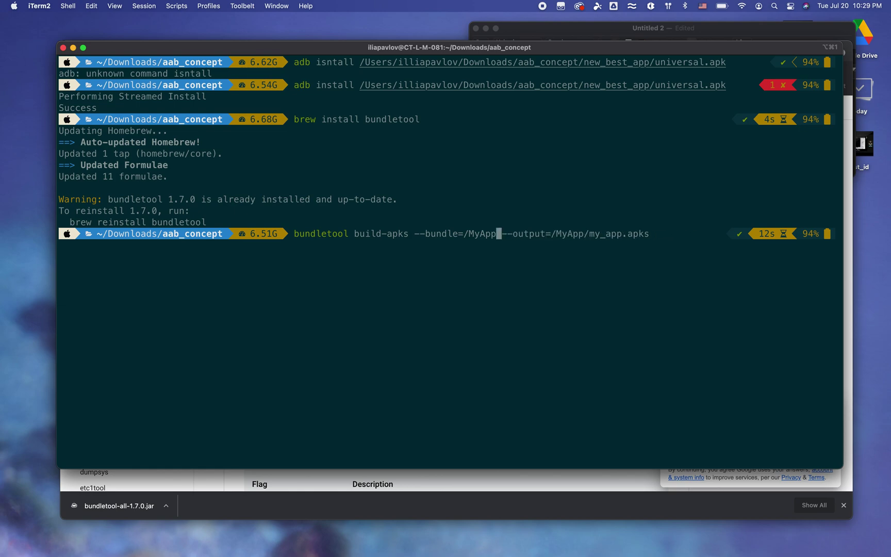
pyautogui.press('BackSpace')
pyautogui.press('BackSpace')
pyautogui.press('BackSpace')
pyautogui.press('BackSpace')
pyautogui.press('BackSpace')
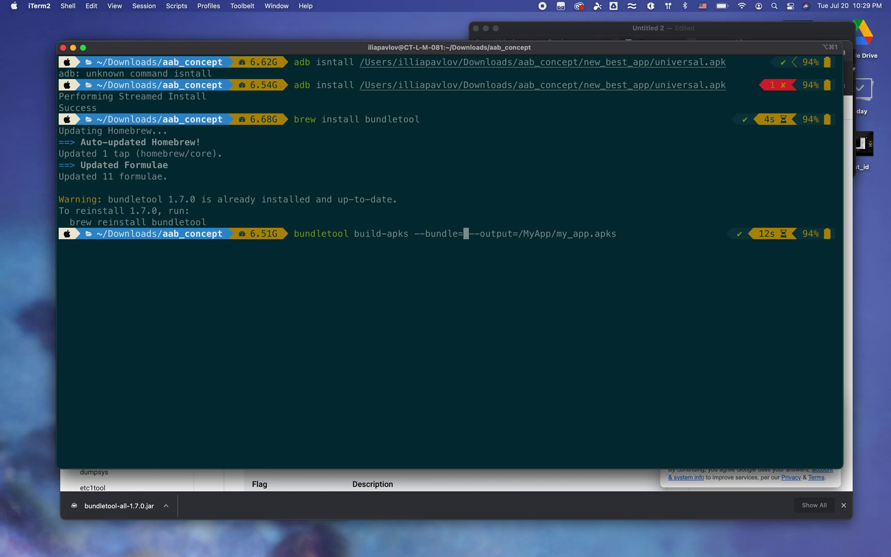
pyautogui.click(270, 506)
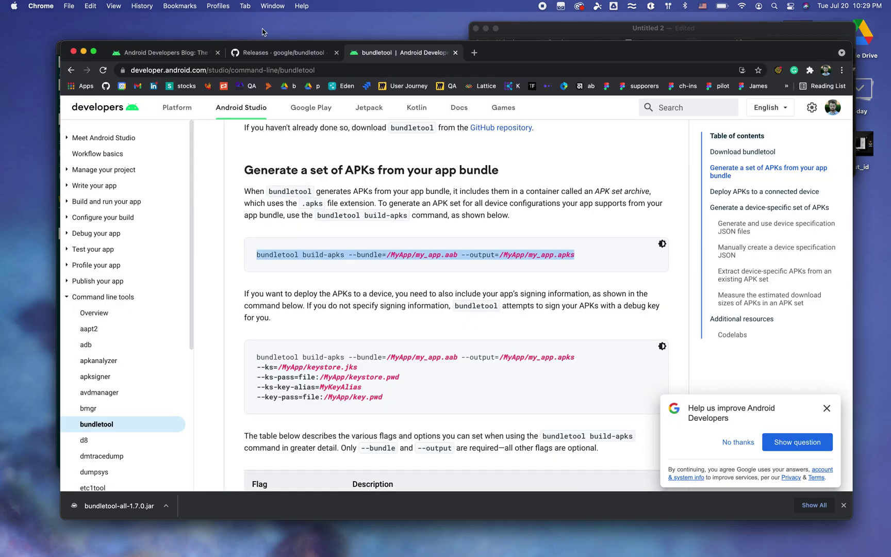
pyautogui.click(84, 52)
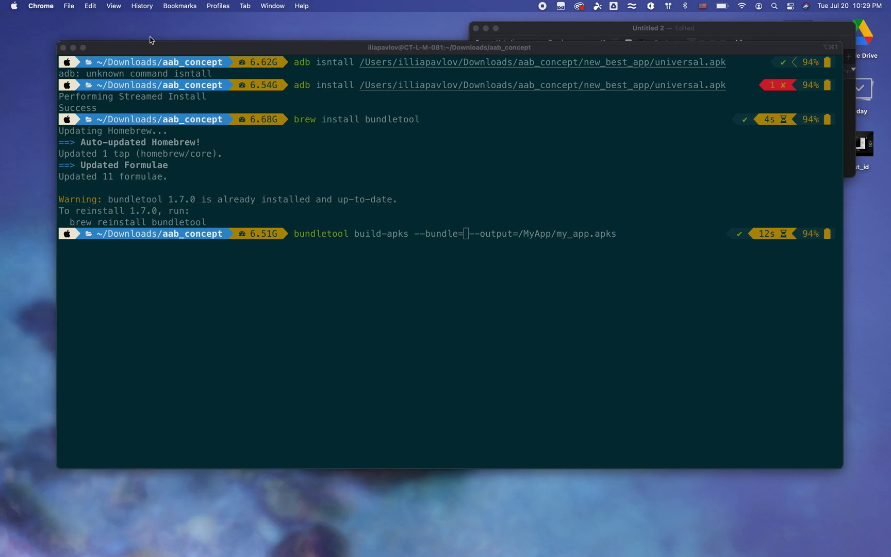
pyautogui.moveTo(140, 42); pyautogui.dragTo(129, 32)
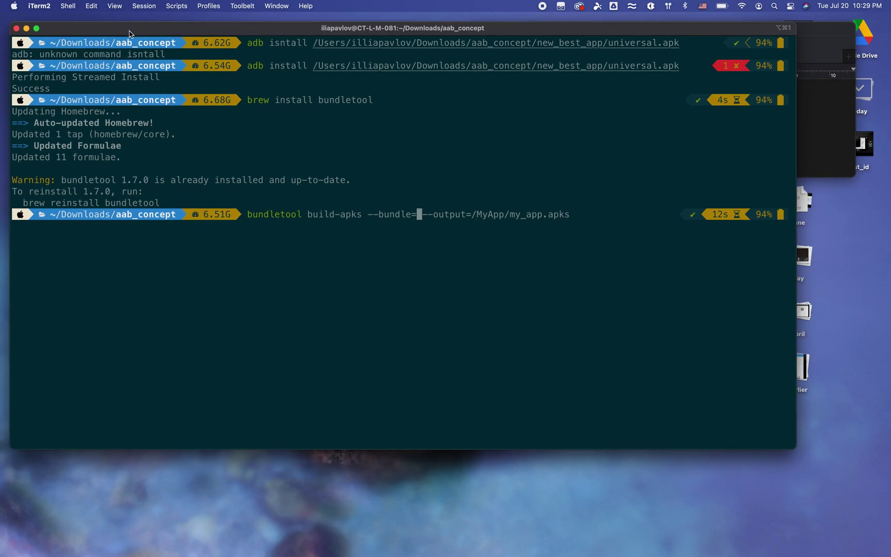
# Step: Fill the --bundle= argument by dragging best_app.aab from Finder into the terminal
pyautogui.press('super+Tab')
pyautogui.press('super+Tab')
pyautogui.press('super+Tab')
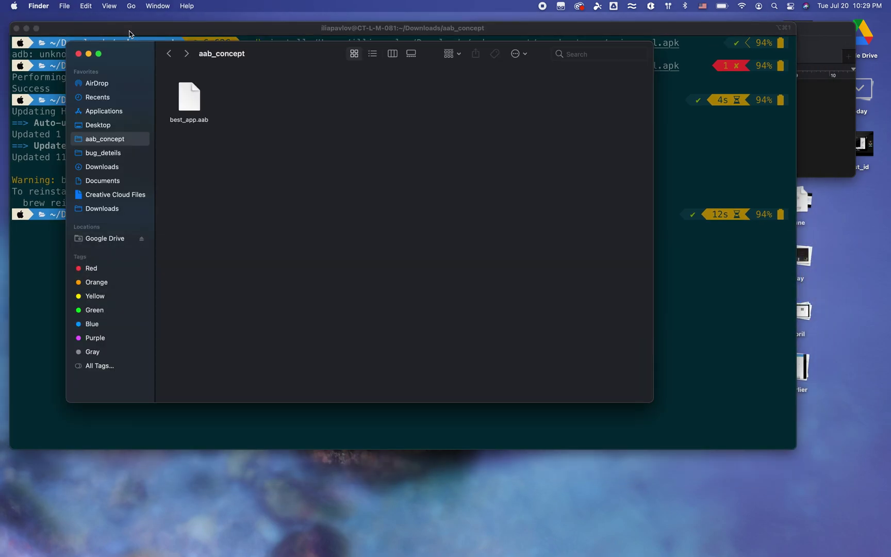
pyautogui.moveTo(139, 51); pyautogui.dragTo(164, 148)
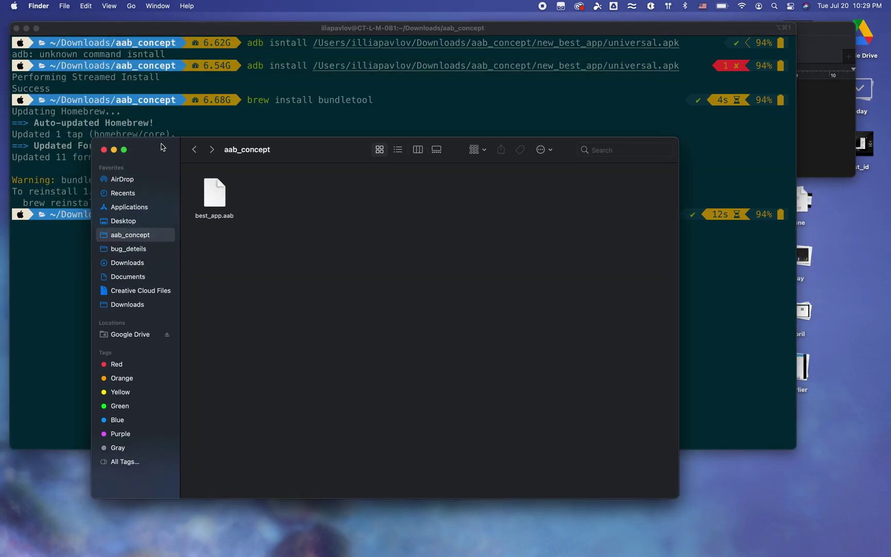
pyautogui.click(221, 200)
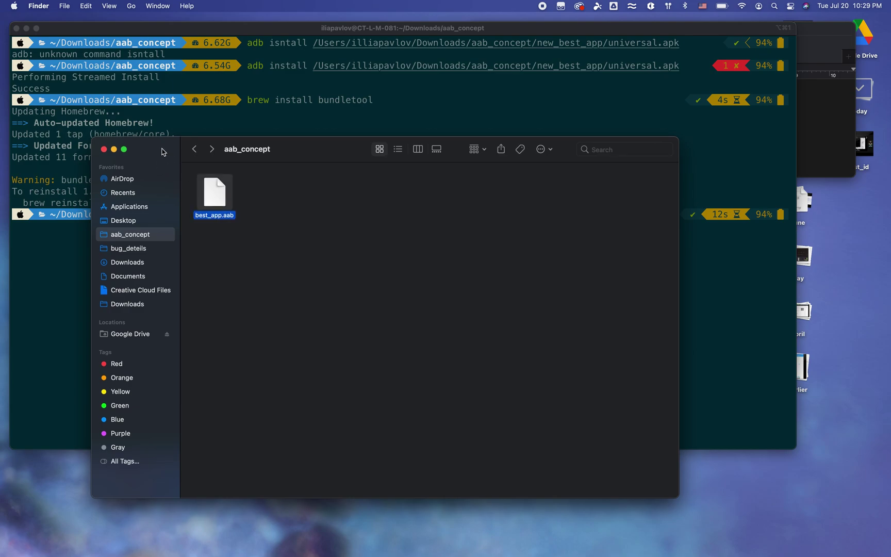
pyautogui.moveTo(164, 155); pyautogui.dragTo(165, 327)
pyautogui.moveTo(205, 356); pyautogui.dragTo(422, 216)
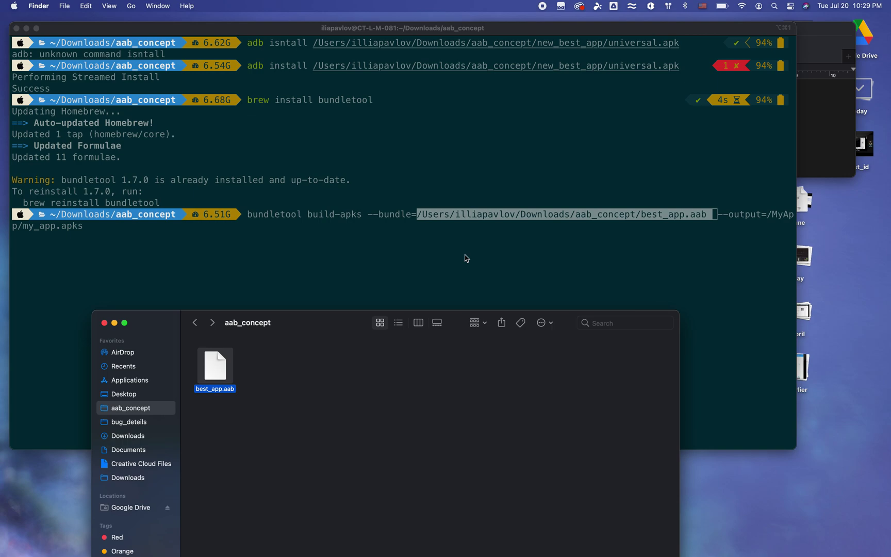
# Step: Replace my_app in the --output path with best_app.aab's full path
pyautogui.click(466, 259)
pyautogui.press('Right')
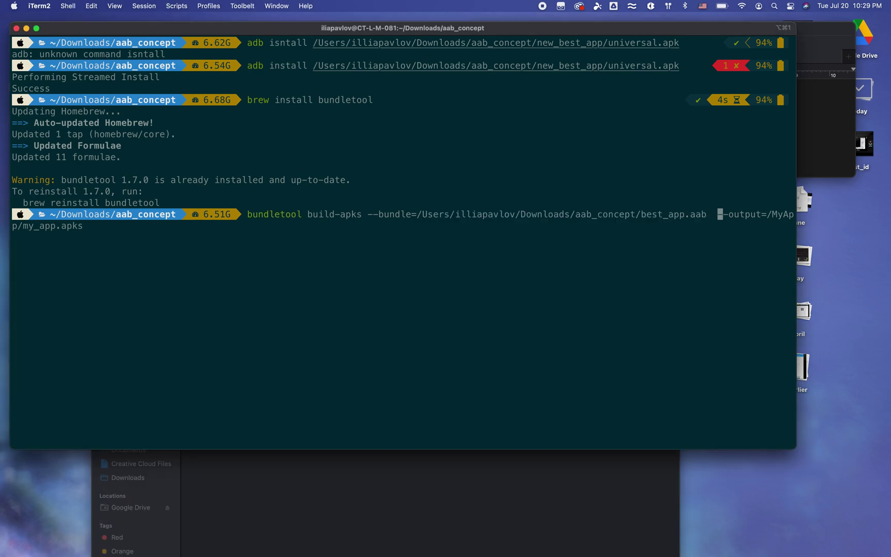
pyautogui.press('Right')
pyautogui.press('Right')
pyautogui.press('Right')
pyautogui.press('Right')
pyautogui.press('Right')
pyautogui.press('Right')
pyautogui.press('Right')
pyautogui.press('Right')
pyautogui.press('Right')
pyautogui.press('Right')
pyautogui.press('Right')
pyautogui.press('Right')
pyautogui.press('Right')
pyautogui.press('Right')
pyautogui.press('Right')
pyautogui.press('Right')
pyautogui.press('Right')
pyautogui.press('BackSpace')
pyautogui.press('BackSpace')
pyautogui.press('BackSpace')
pyautogui.press('BackSpace')
pyautogui.press('BackSpace')
pyautogui.press('BackSpace')
pyautogui.press('BackSpace')
pyautogui.press('BackSpace')
pyautogui.press('BackSpace')
pyautogui.press('BackSpace')
pyautogui.press('BackSpace')
pyautogui.press('BackSpace')
pyautogui.press('BackSpace')
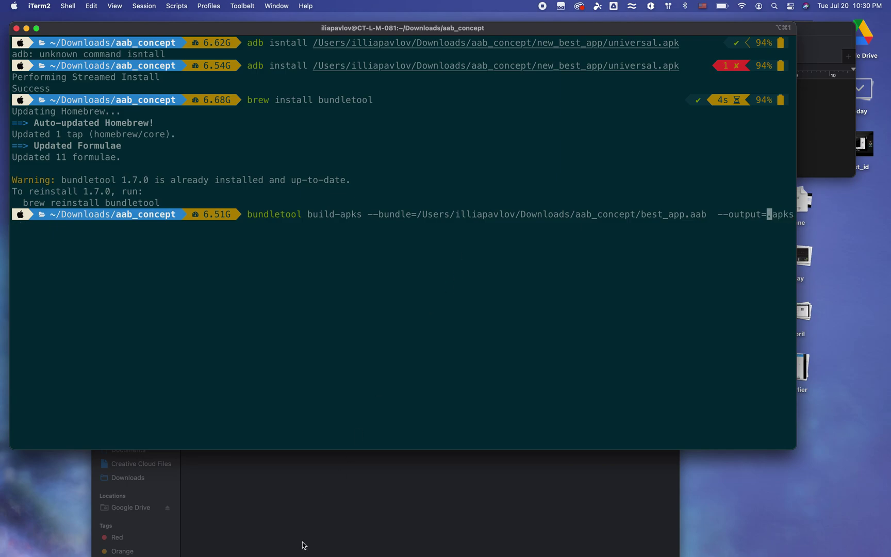
pyautogui.click(305, 546)
pyautogui.moveTo(217, 375); pyautogui.dragTo(772, 217)
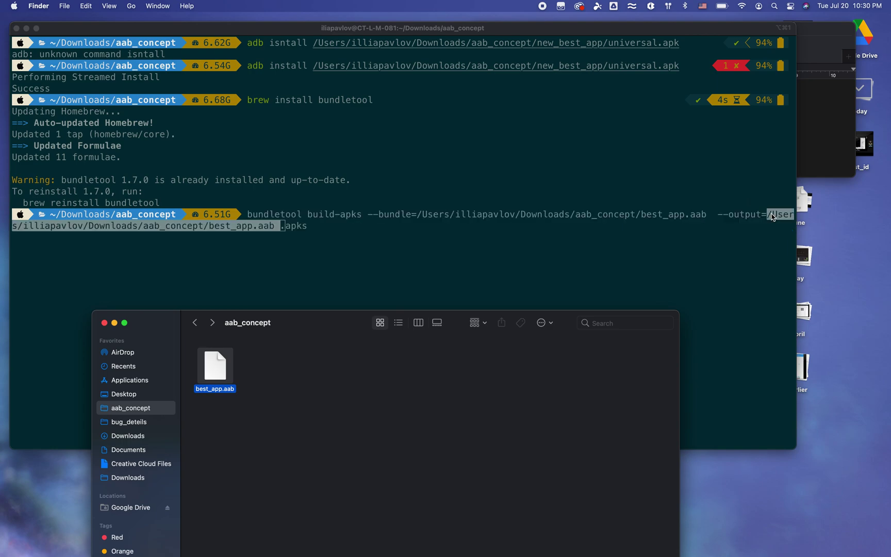
pyautogui.click(321, 228)
# Step: Trim the leftover .aab so the output is best_app.apks, then run build-apks
pyautogui.press('Escape')
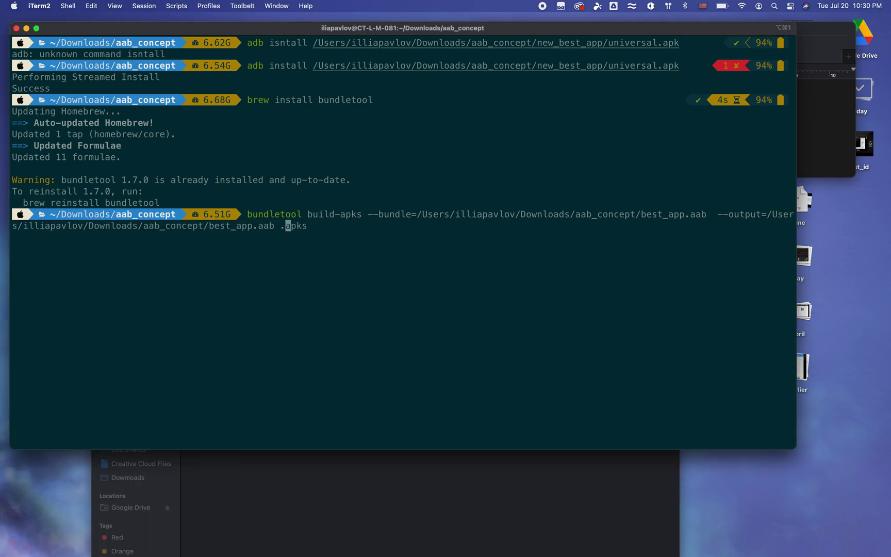
pyautogui.press('BackSpace')
pyautogui.press('BackSpace')
pyautogui.press('BackSpace')
pyautogui.press('BackSpace')
pyautogui.press('BackSpace')
pyautogui.press('Return')
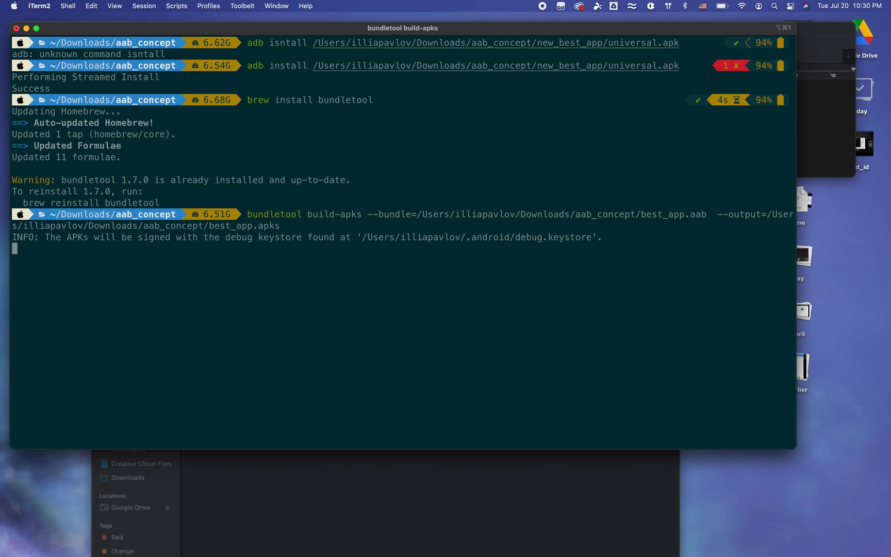
# Step: Move the Finder folder window to the right while the build runs in iTerm2
pyautogui.click(351, 530)
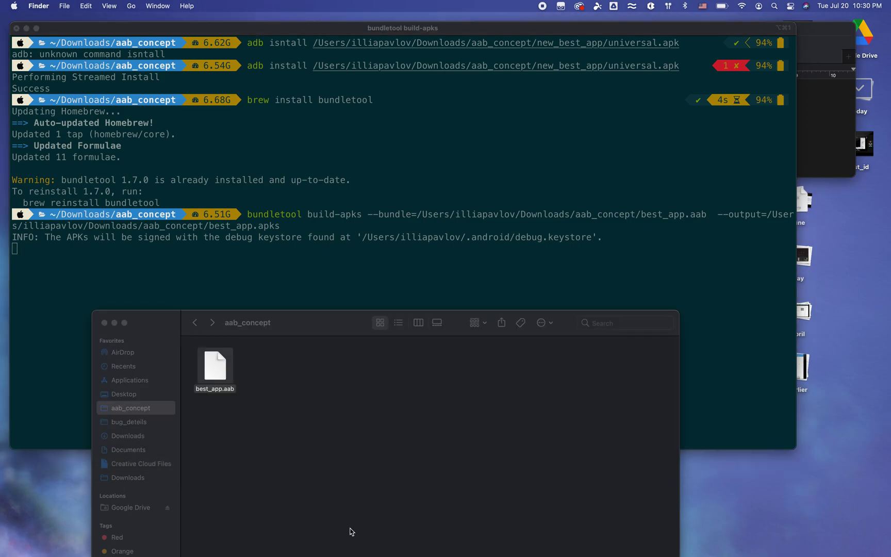
pyautogui.moveTo(305, 319); pyautogui.dragTo(539, 154)
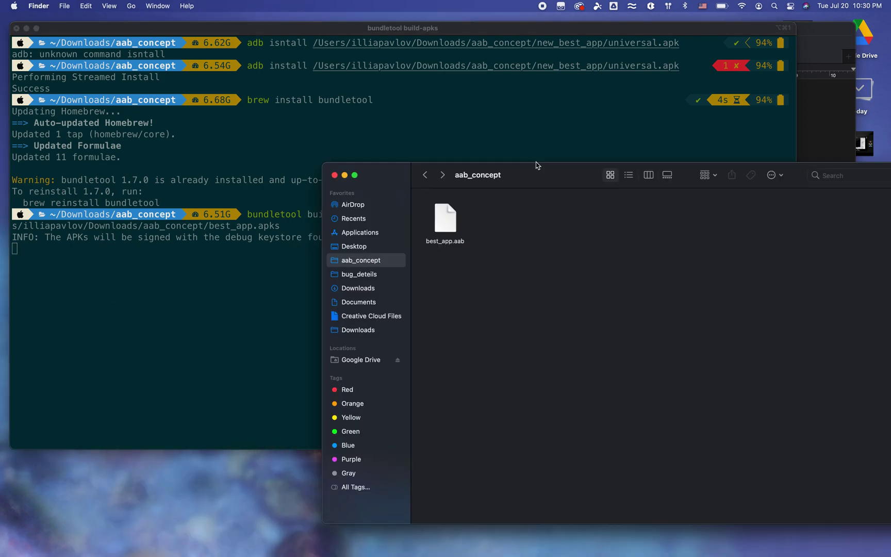
pyautogui.click(553, 34)
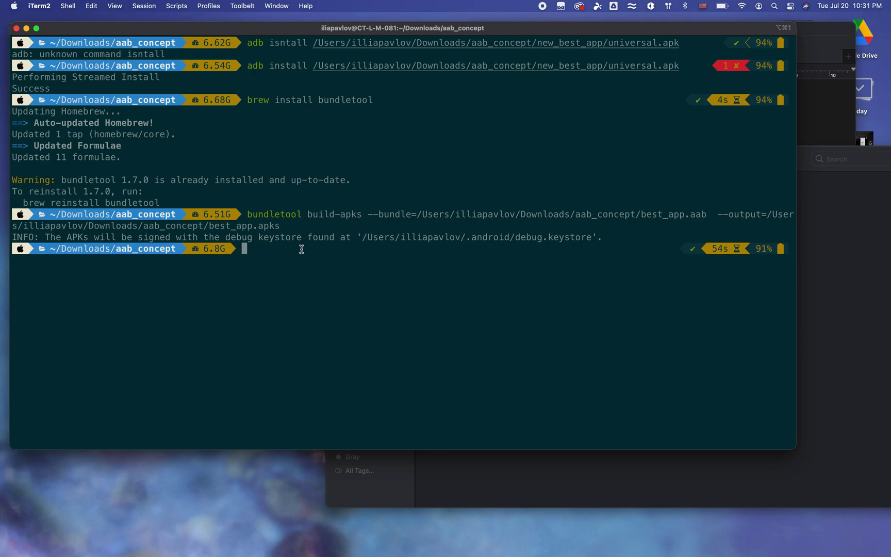
# Step: Position the new best_app.apks next to best_app.aab in the aab_concept folder
pyautogui.click(460, 467)
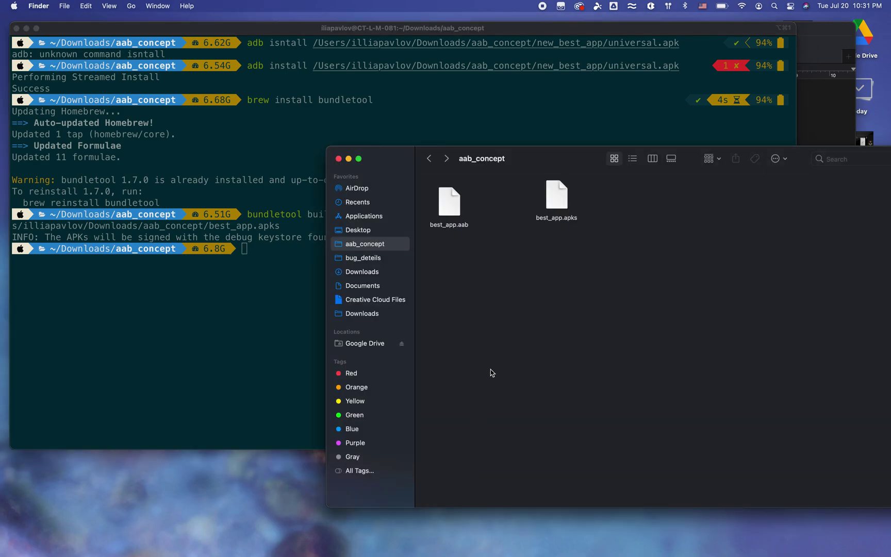
pyautogui.moveTo(555, 200); pyautogui.dragTo(515, 210)
pyautogui.click(585, 216)
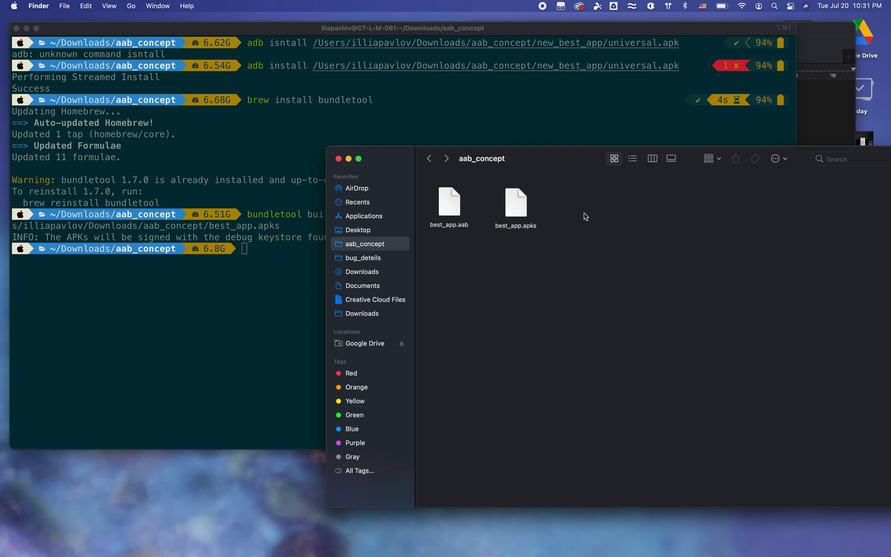
pyautogui.click(260, 251)
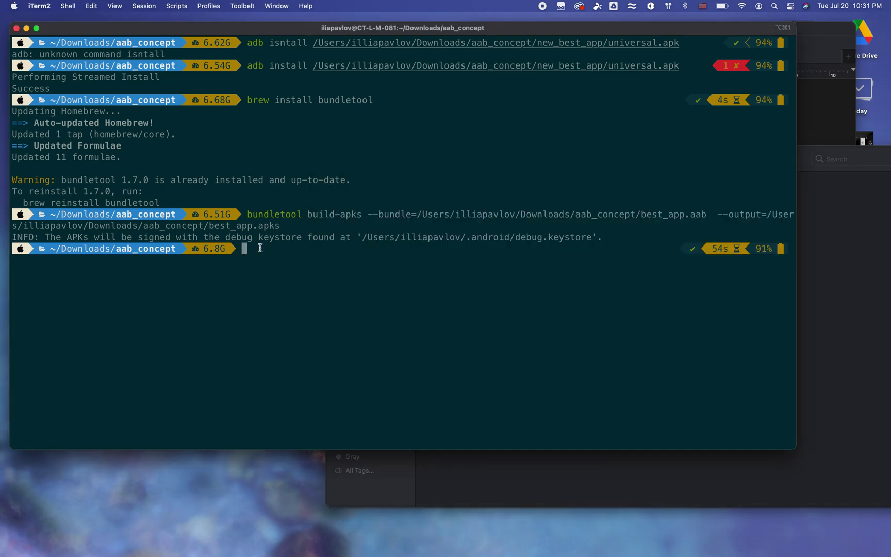
pyautogui.write('adb inst')
pyautogui.write('all')
# Step: Run adb install with best_app.apks's path dropped in from Finder, without a trailing space
pyautogui.click(478, 477)
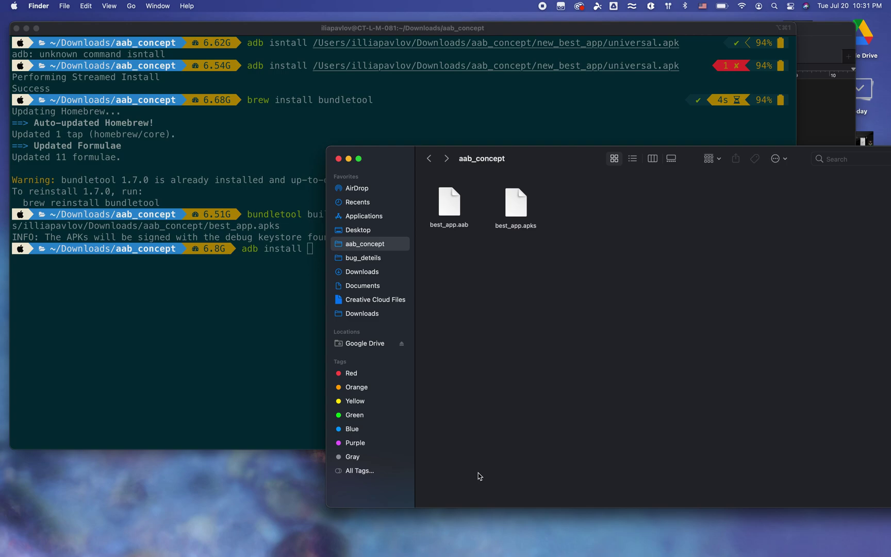
pyautogui.moveTo(542, 155); pyautogui.dragTo(436, 371)
pyautogui.moveTo(416, 414); pyautogui.dragTo(398, 288)
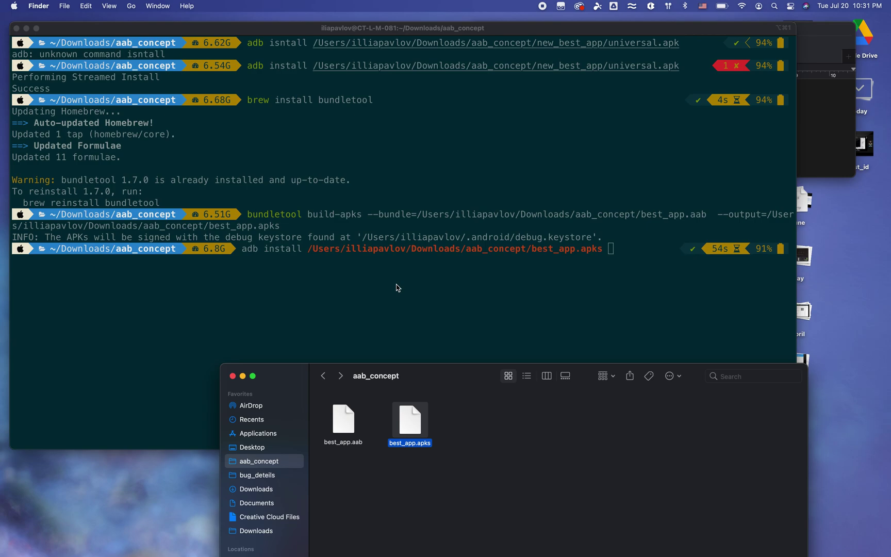
pyautogui.click(396, 288)
pyautogui.press('BackSpace')
pyautogui.press('Return')
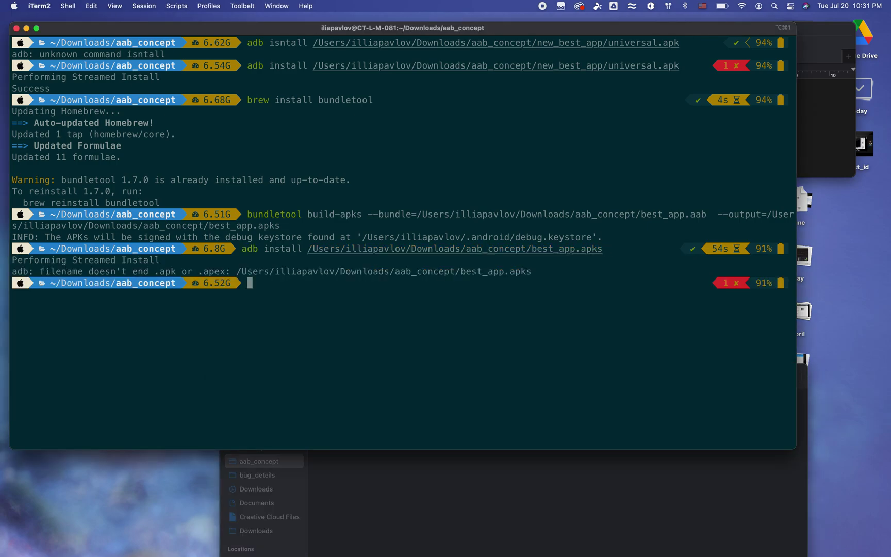
# Step: Move the Finder window up and to the right
pyautogui.click(425, 527)
pyautogui.moveTo(447, 380); pyautogui.dragTo(469, 332)
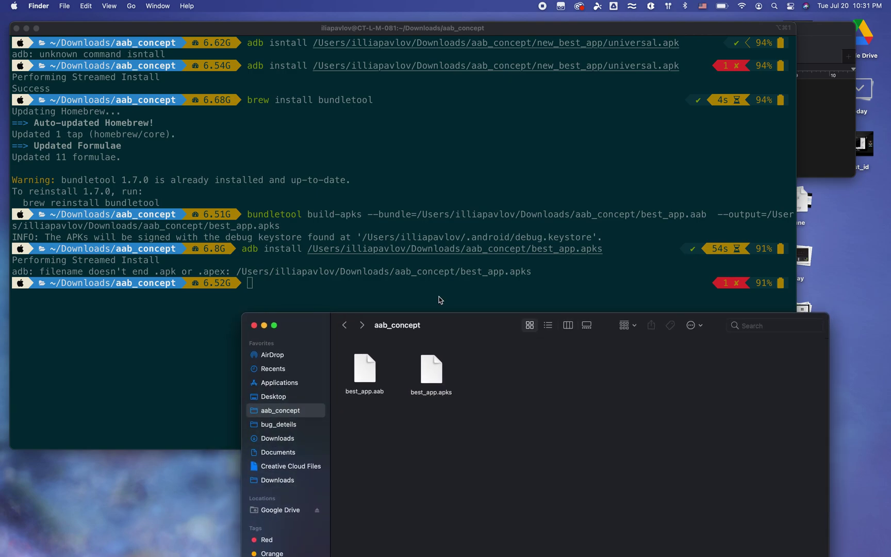
pyautogui.press('super+Tab')
pyautogui.press('super+Tab')
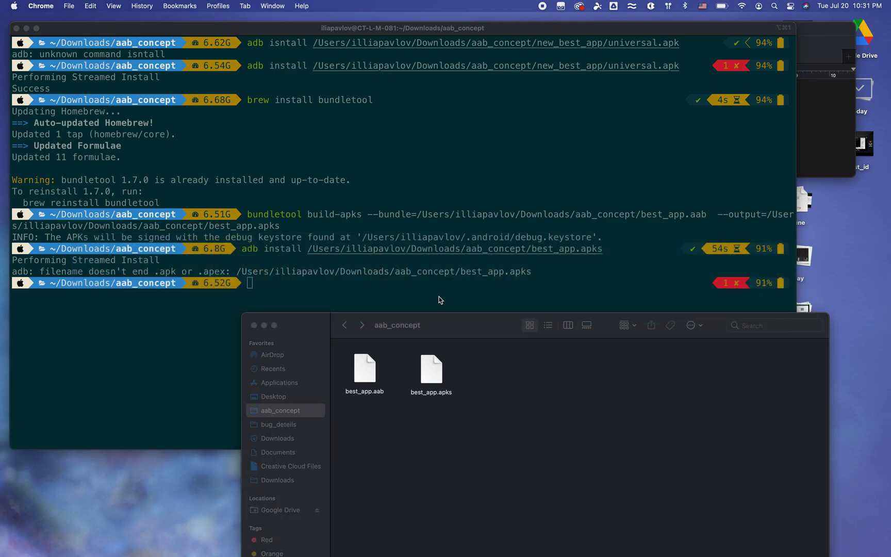
pyautogui.moveTo(1, 341)
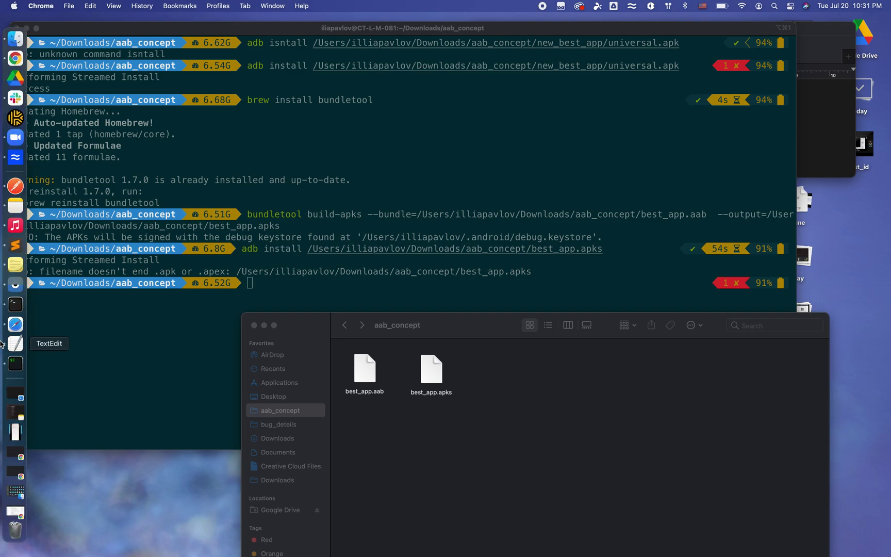
# Step: Select the 'bundletool install-apks --apks=/MyApp/my_app.apks' example on the bundletool docs page
pyautogui.click(18, 512)
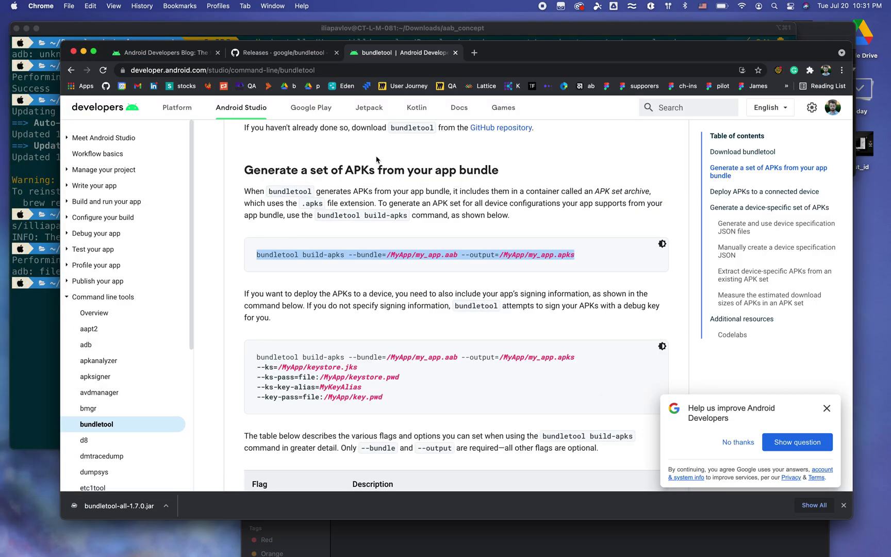
pyautogui.scroll(-5, 336, 267)
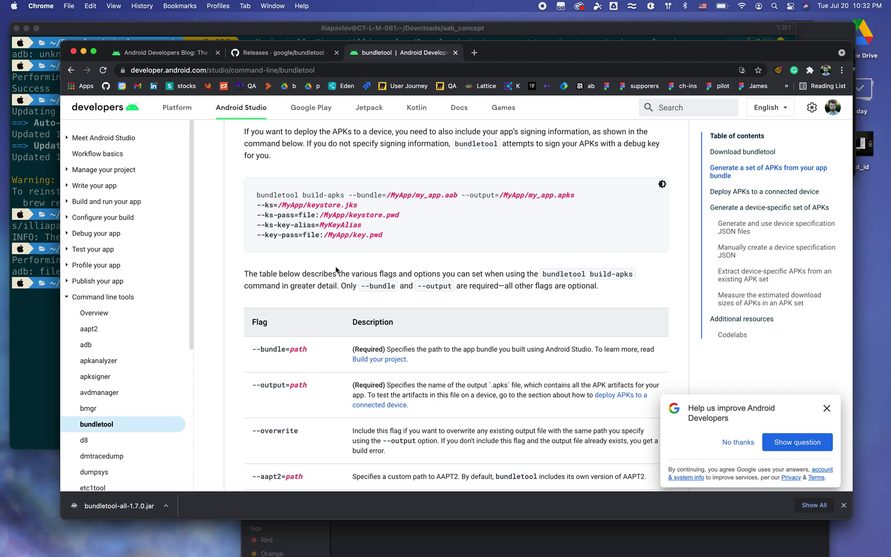
pyautogui.scroll(-3, 336, 271)
pyautogui.scroll(-4, 336, 270)
pyautogui.scroll(-4, 336, 271)
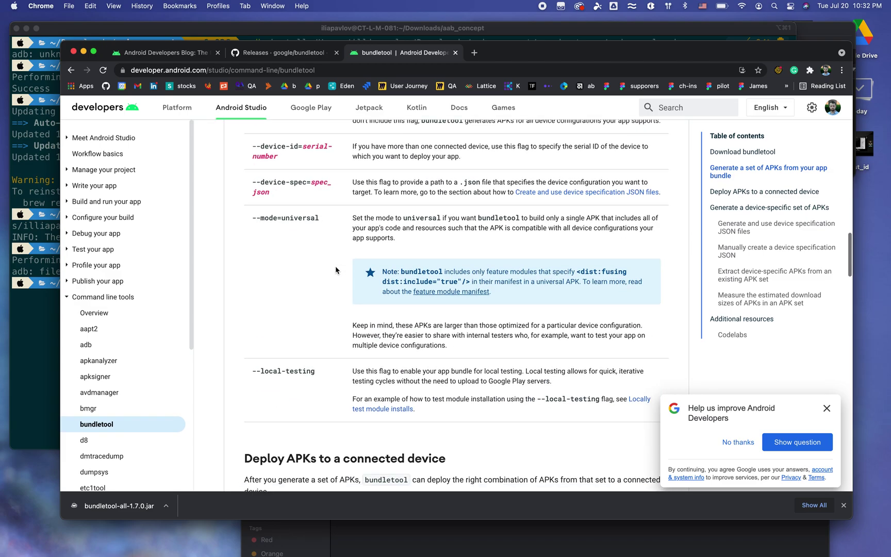
pyautogui.scroll(-3, 335, 270)
pyautogui.scroll(-2, 335, 267)
pyautogui.scroll(-2, 335, 267)
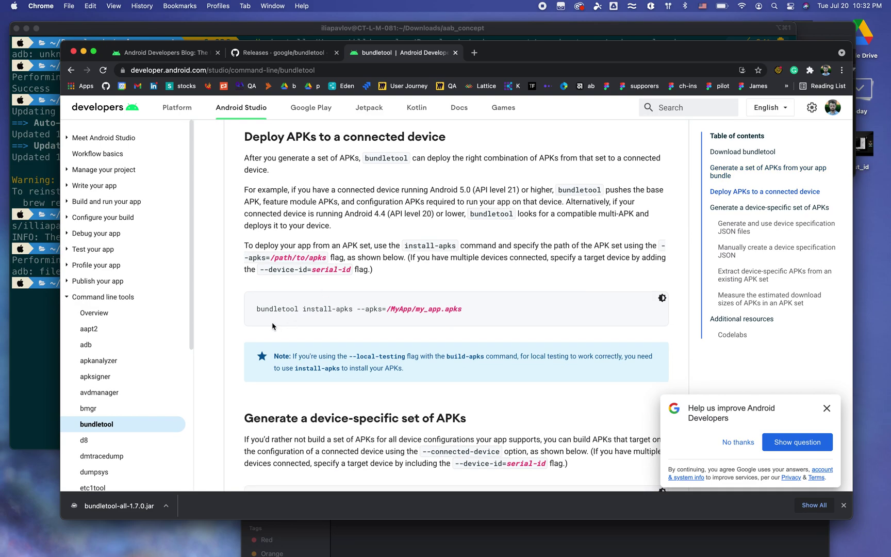
pyautogui.moveTo(257, 308); pyautogui.dragTo(463, 310)
pyautogui.press('super+c')
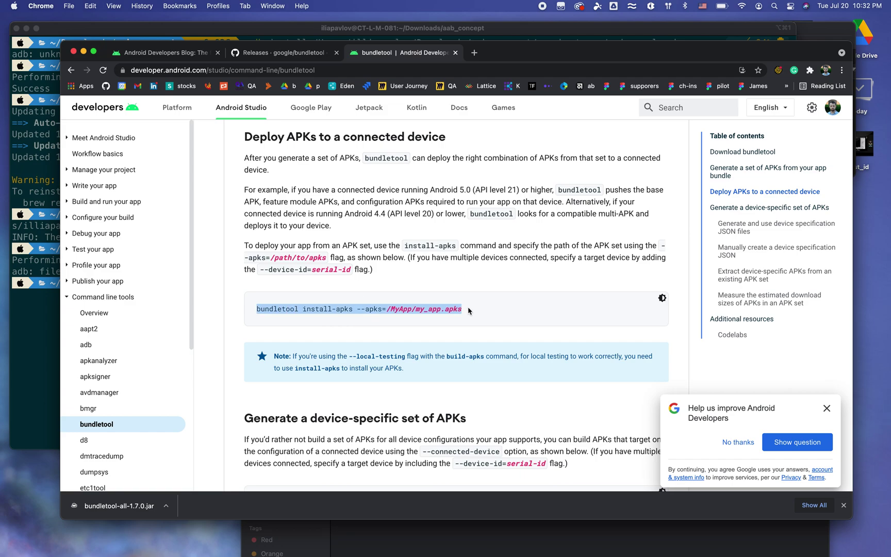
# Step: Paste the install-apks command and delete its example path /MyApp/my_app.apks
pyautogui.click(44, 346)
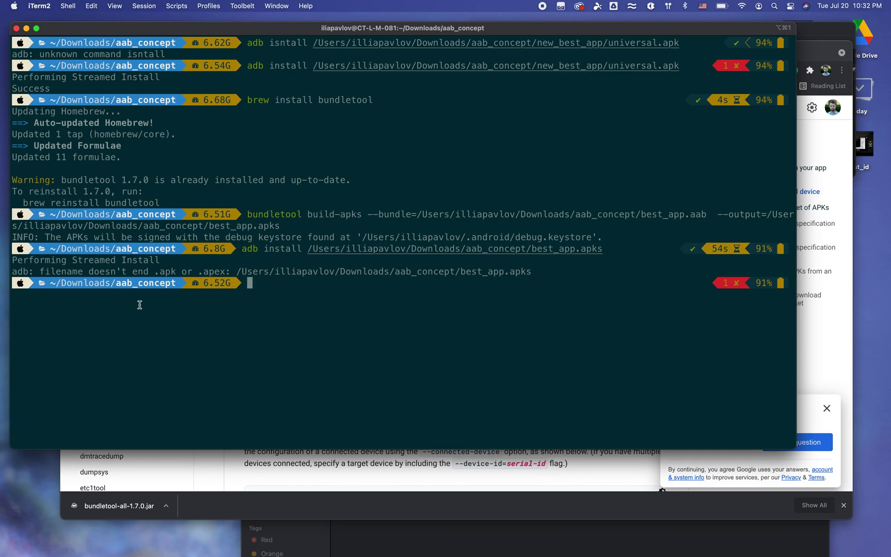
pyautogui.press('super+v')
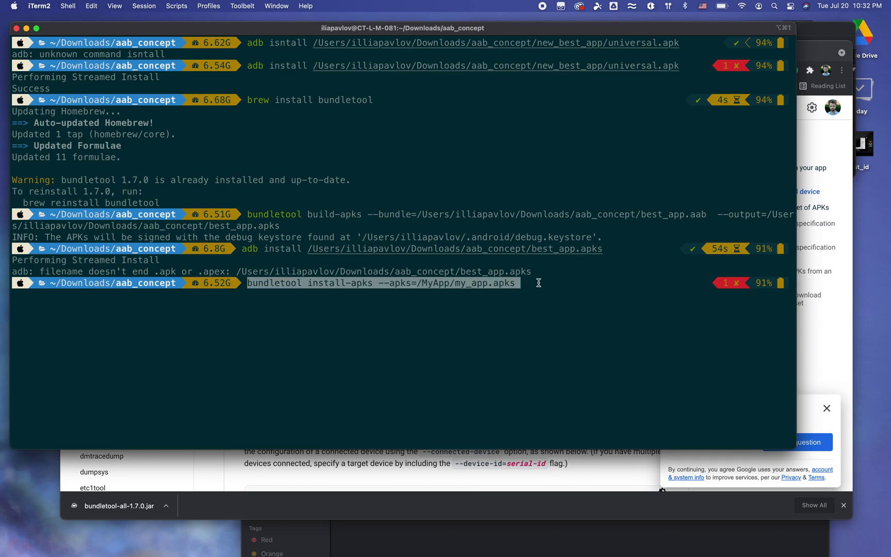
pyautogui.press('BackSpace')
pyautogui.press('BackSpace')
pyautogui.press('BackSpace')
pyautogui.press('BackSpace')
pyautogui.press('BackSpace')
pyautogui.press('BackSpace')
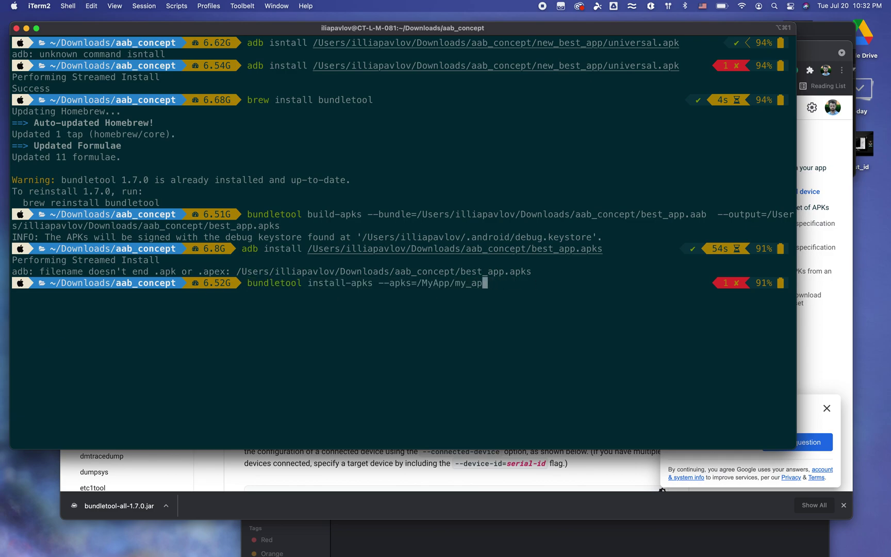
pyautogui.press('BackSpace')
pyautogui.press('BackSpace')
pyautogui.press('BackSpace')
pyautogui.press('BackSpace')
pyautogui.press('BackSpace')
pyautogui.press('BackSpace')
pyautogui.press('BackSpace')
pyautogui.press('BackSpace')
pyautogui.press('BackSpace')
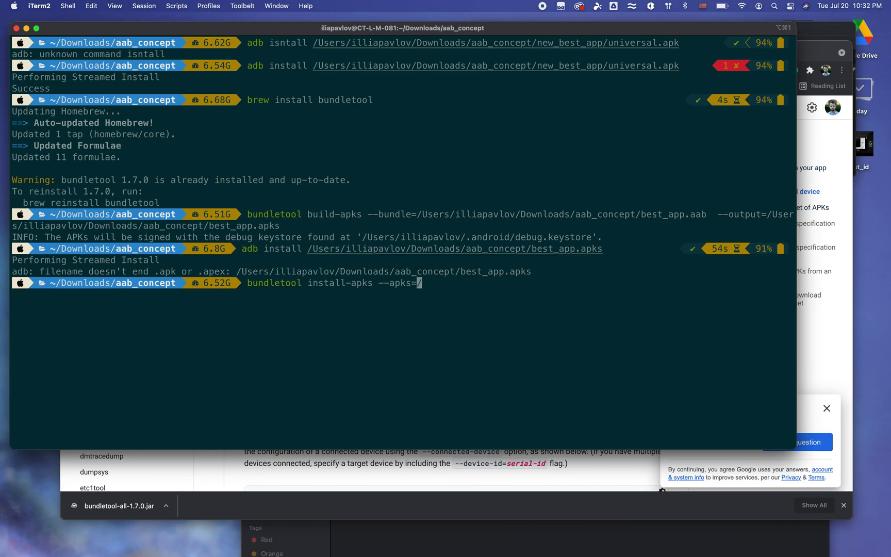
pyautogui.press('BackSpace')
pyautogui.press('Left')
pyautogui.press('Right')
# Step: Insert best_app.apks's path from Finder and remove the duplicate pasted path
pyautogui.click(447, 542)
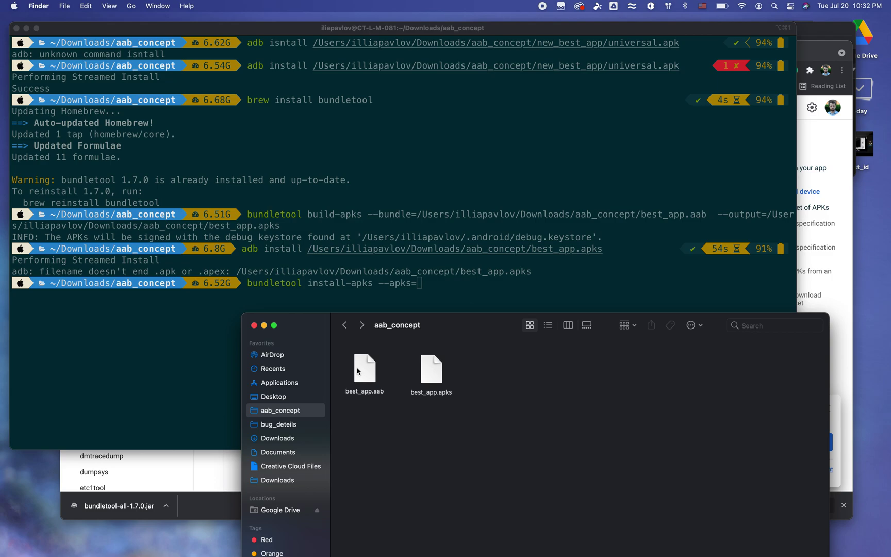
pyautogui.moveTo(431, 369); pyautogui.dragTo(440, 301)
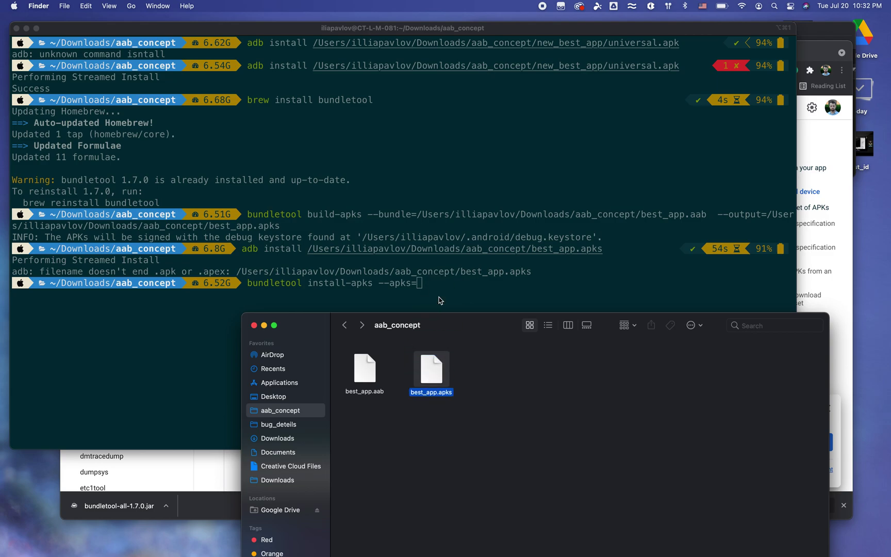
pyautogui.click(439, 298)
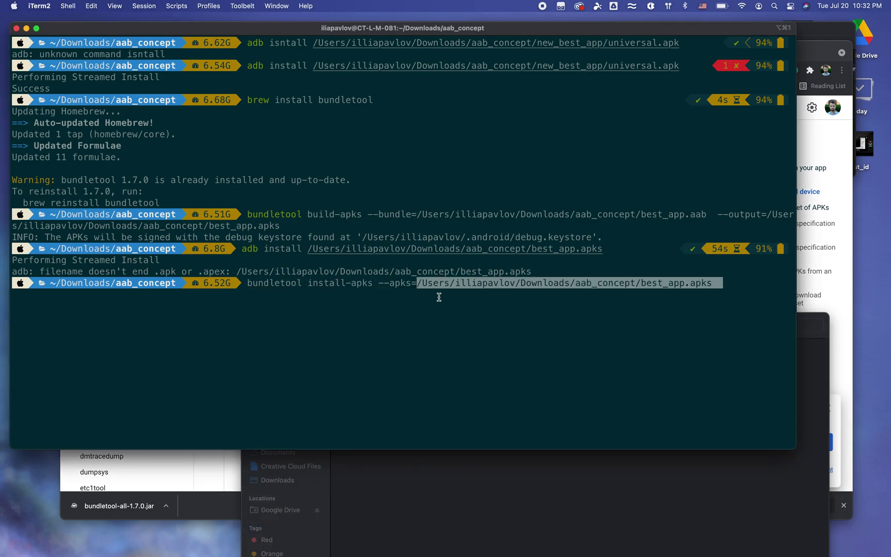
pyautogui.press('super+v')
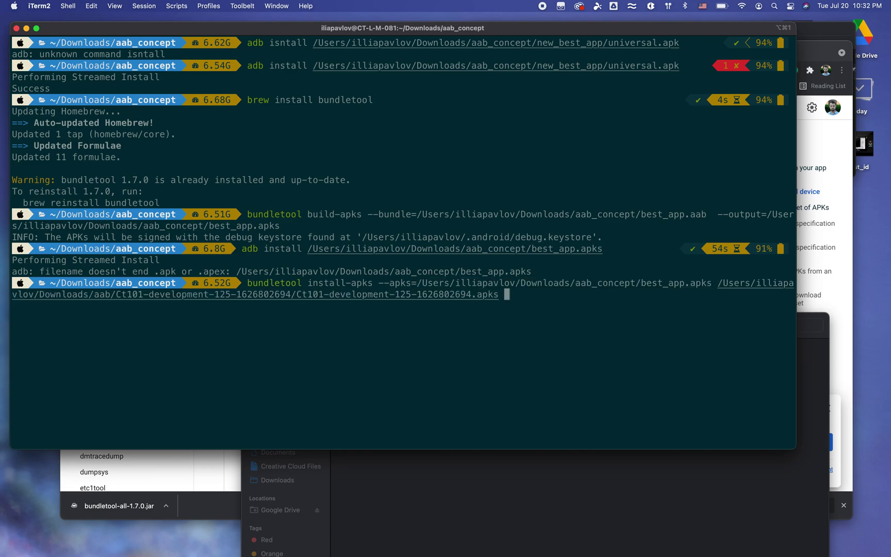
pyautogui.press('BackSpace')
pyautogui.press('BackSpace')
pyautogui.press('BackSpace')
pyautogui.press('BackSpace')
pyautogui.press('BackSpace')
pyautogui.press('BackSpace')
pyautogui.press('BackSpace')
pyautogui.press('BackSpace')
pyautogui.press('BackSpace')
pyautogui.press('BackSpace')
pyautogui.press('BackSpace')
pyautogui.press('BackSpace')
pyautogui.press('BackSpace')
pyautogui.press('BackSpace')
pyautogui.press('BackSpace')
pyautogui.press('BackSpace')
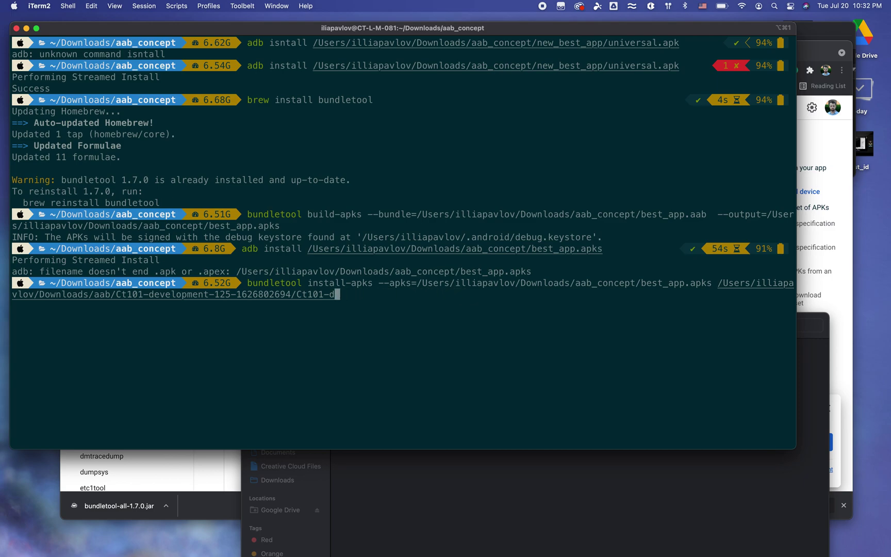
pyautogui.press('BackSpace')
pyautogui.press('BackSpace')
pyautogui.press('BackSpace')
pyautogui.press('BackSpace')
pyautogui.press('BackSpace')
pyautogui.press('BackSpace')
pyautogui.press('BackSpace')
pyautogui.press('BackSpace')
pyautogui.press('BackSpace')
pyautogui.press('BackSpace')
pyautogui.press('BackSpace')
pyautogui.press('BackSpace')
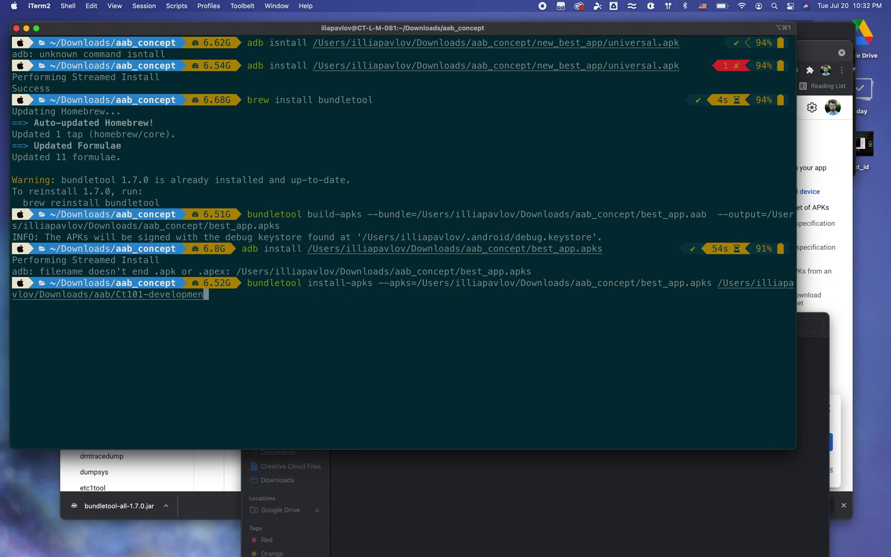
pyautogui.press('BackSpace')
pyautogui.press('BackSpace')
pyautogui.press('BackSpace')
pyautogui.press('BackSpace')
pyautogui.press('BackSpace')
pyautogui.press('BackSpace')
pyautogui.press('BackSpace')
pyautogui.press('BackSpace')
pyautogui.press('BackSpace')
pyautogui.press('BackSpace')
pyautogui.press('BackSpace')
pyautogui.press('BackSpace')
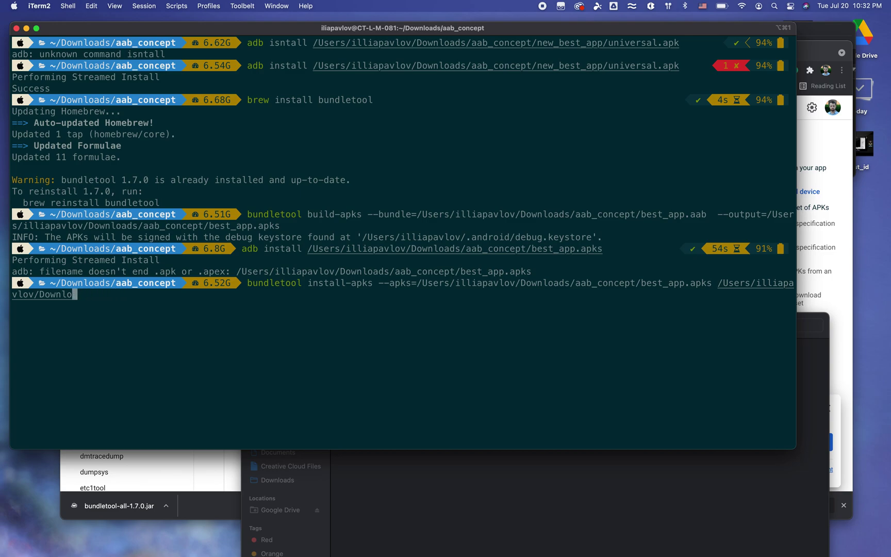
pyautogui.press('BackSpace')
pyautogui.press('BackSpace')
pyautogui.press('BackSpace')
pyautogui.press('BackSpace')
pyautogui.press('BackSpace')
pyautogui.press('BackSpace')
pyautogui.press('BackSpace')
pyautogui.press('BackSpace')
pyautogui.press('BackSpace')
pyautogui.press('BackSpace')
pyautogui.press('BackSpace')
pyautogui.press('BackSpace')
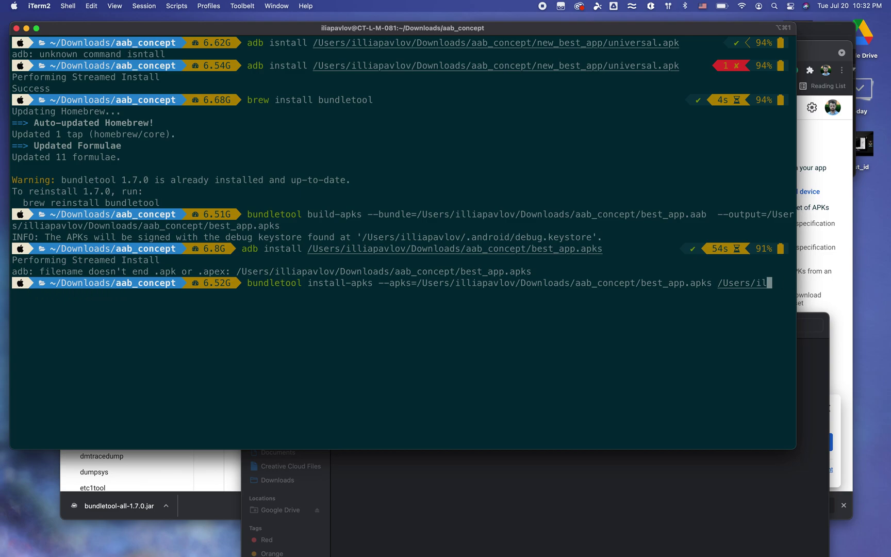
pyautogui.press('BackSpace')
pyautogui.press('BackSpace')
pyautogui.press('BackSpace')
pyautogui.press('BackSpace')
pyautogui.press('BackSpace')
pyautogui.press('BackSpace')
pyautogui.press('BackSpace')
pyautogui.press('BackSpace')
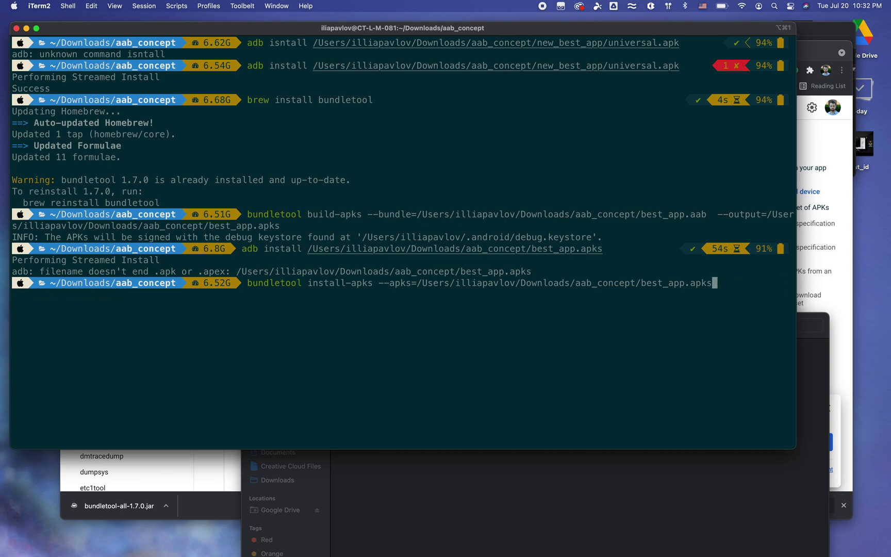
# Step: Run bundletool install-apks on best_app.apks twice, then launch Vysor via Spotlight
pyautogui.press('Return')
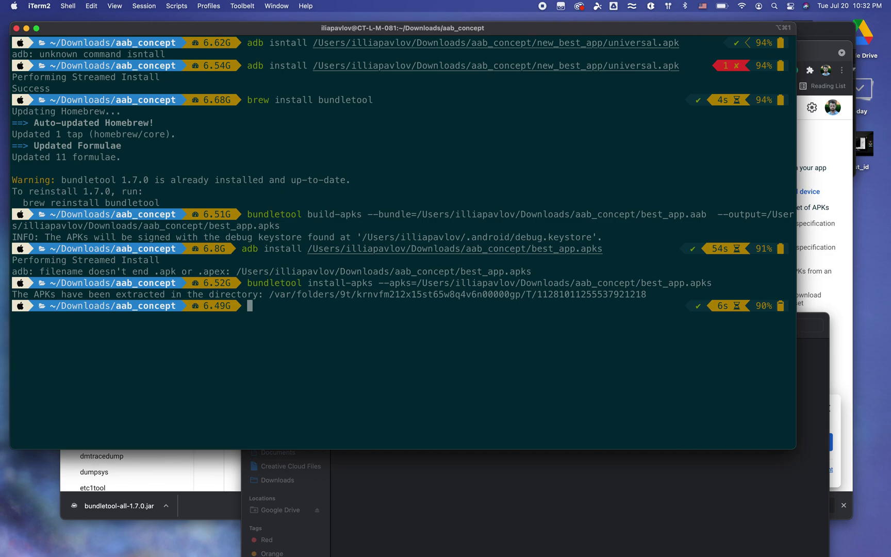
pyautogui.press('Up')
pyautogui.press('Return')
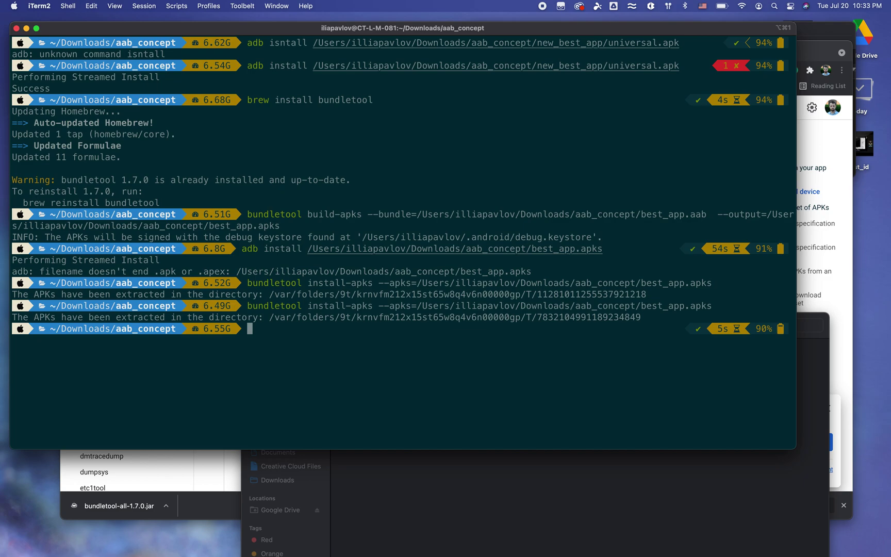
pyautogui.press('super+space')
pyautogui.write('vysor')
pyautogui.press('Return')
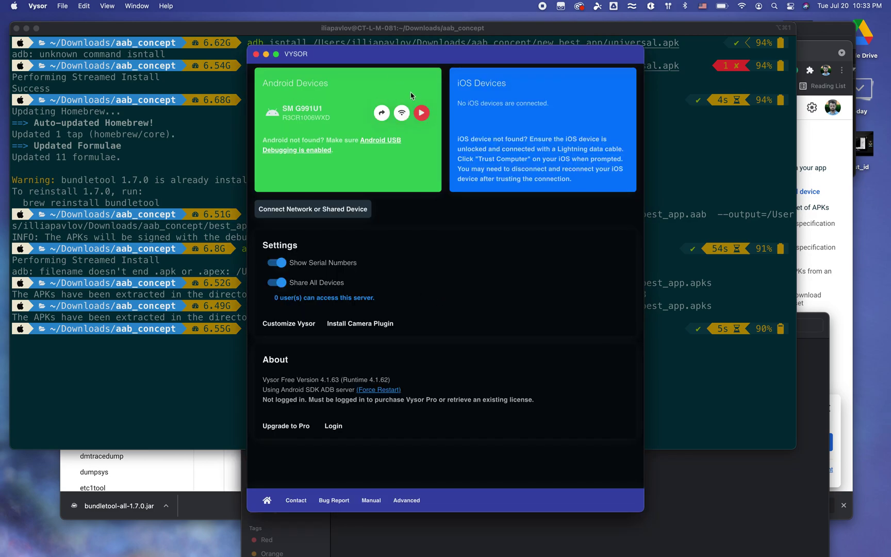
# Step: Open the phone mirror, move it right, and minimize Vysor's main window
pyautogui.click(421, 114)
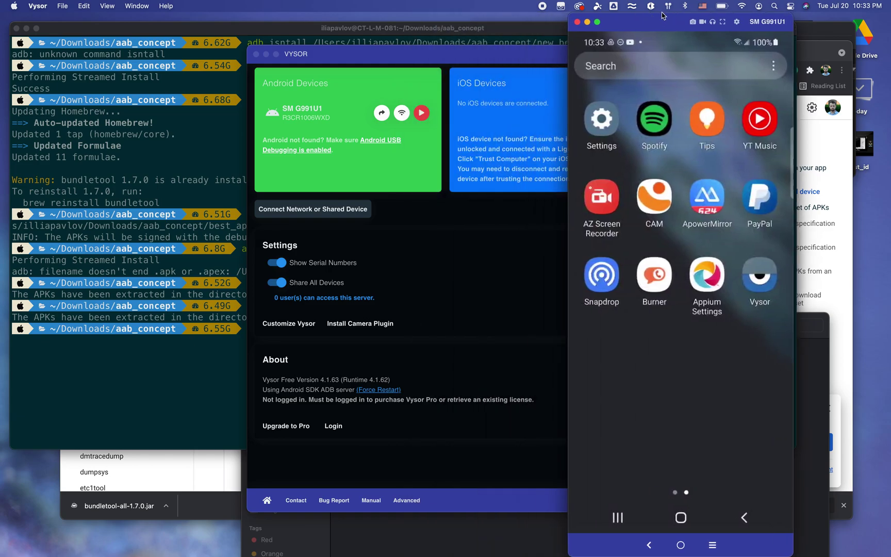
pyautogui.moveTo(407, 30); pyautogui.dragTo(673, 17)
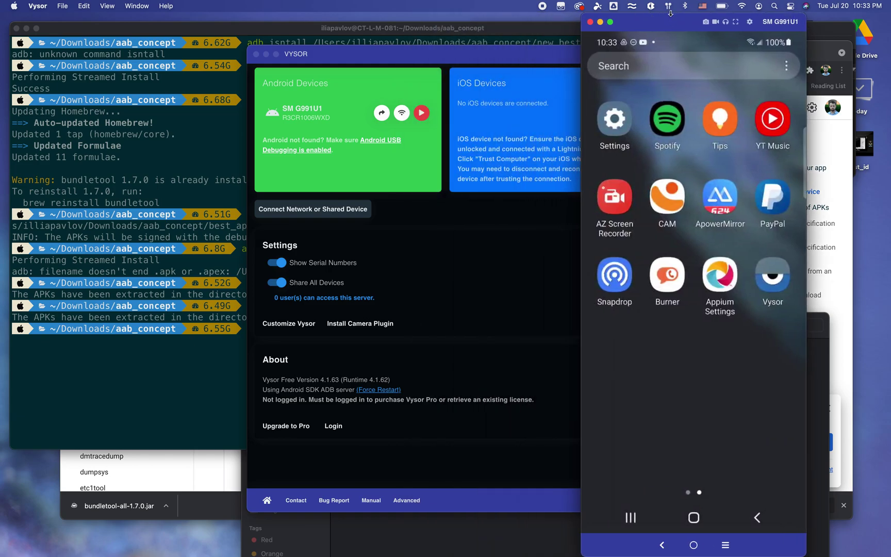
pyautogui.click(266, 54)
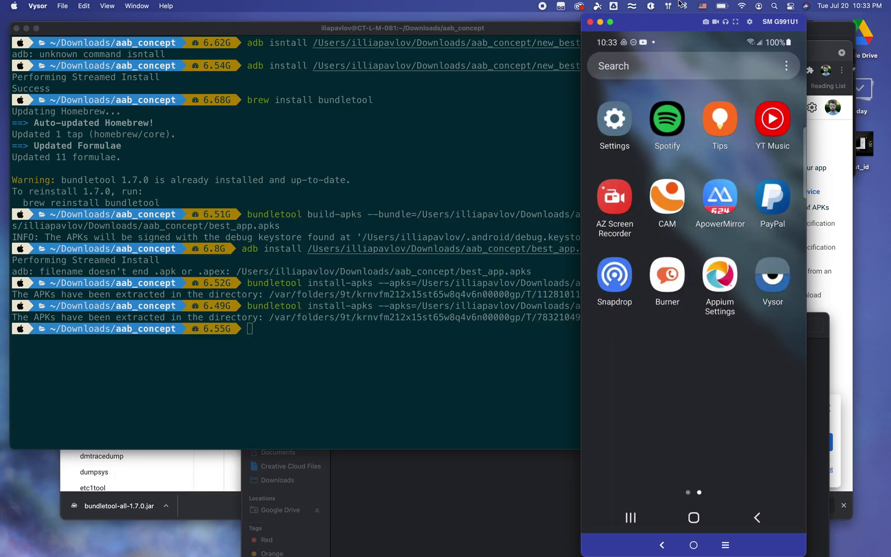
pyautogui.moveTo(671, 20); pyautogui.dragTo(750, 17)
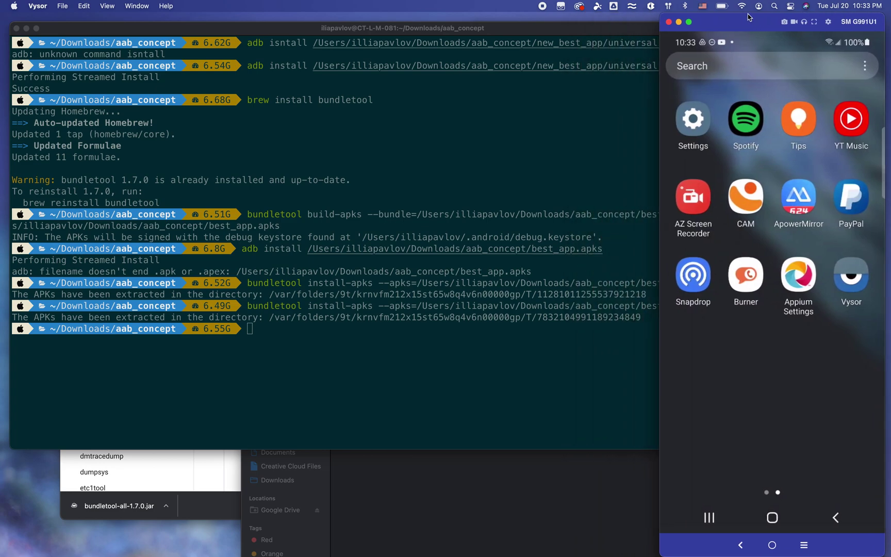
# Step: Narrow the terminal beside the phone mirror, then launch Clickotine and return home
pyautogui.click(652, 36)
pyautogui.moveTo(799, 437); pyautogui.dragTo(645, 447)
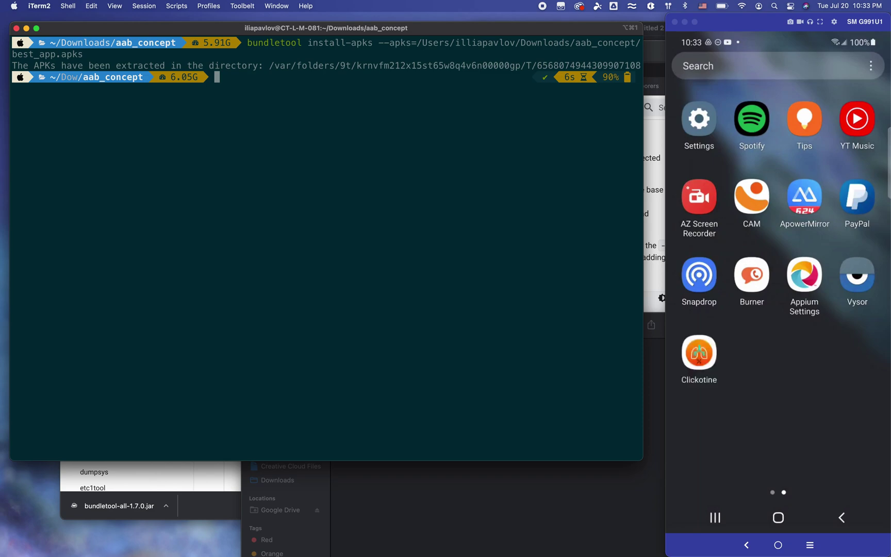
pyautogui.click(699, 352)
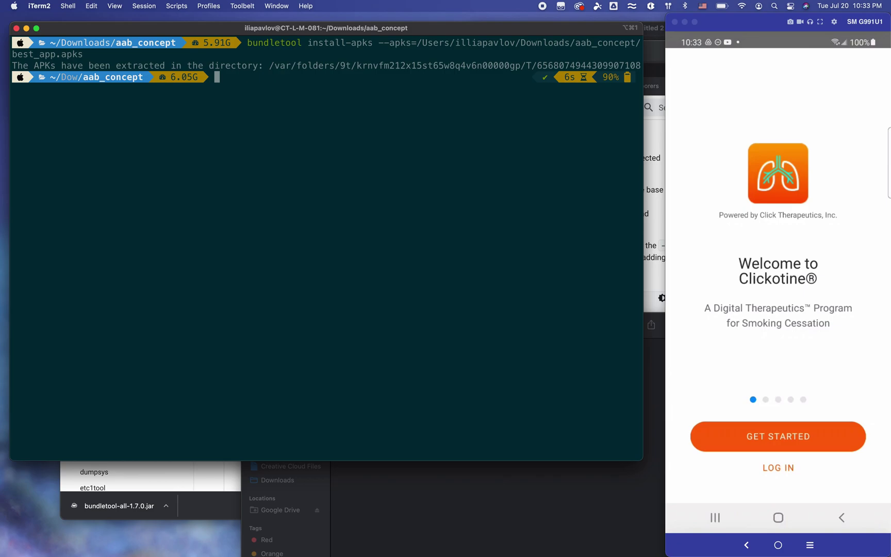
pyautogui.click(779, 517)
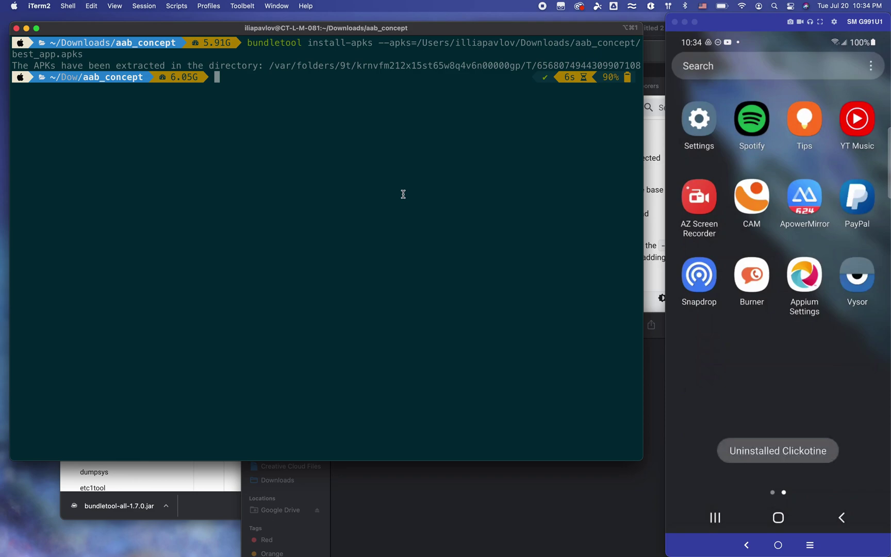
# Step: Change to the home directory and rerun the recalled bundletool install-apks command there
pyautogui.press('Up')
pyautogui.press('Down')
pyautogui.write('cd')
pyautogui.press('Return')
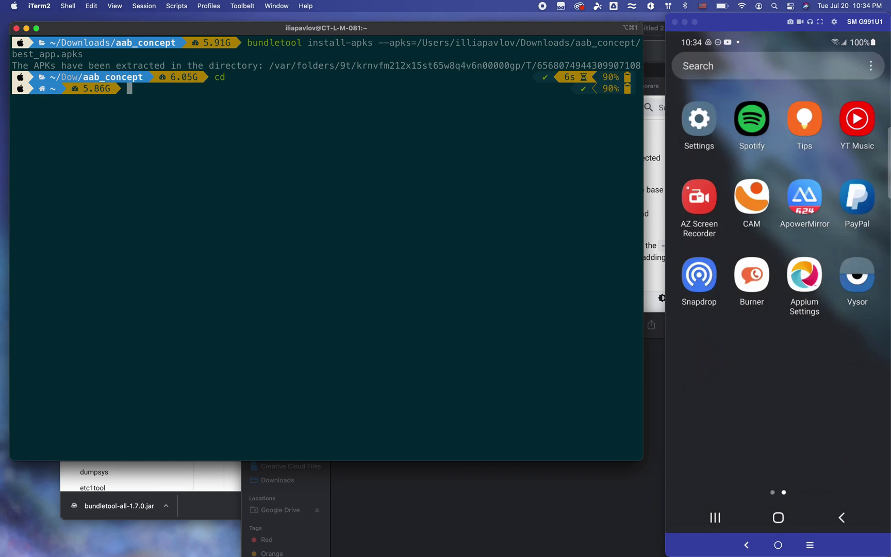
pyautogui.press('Up')
pyautogui.press('Up')
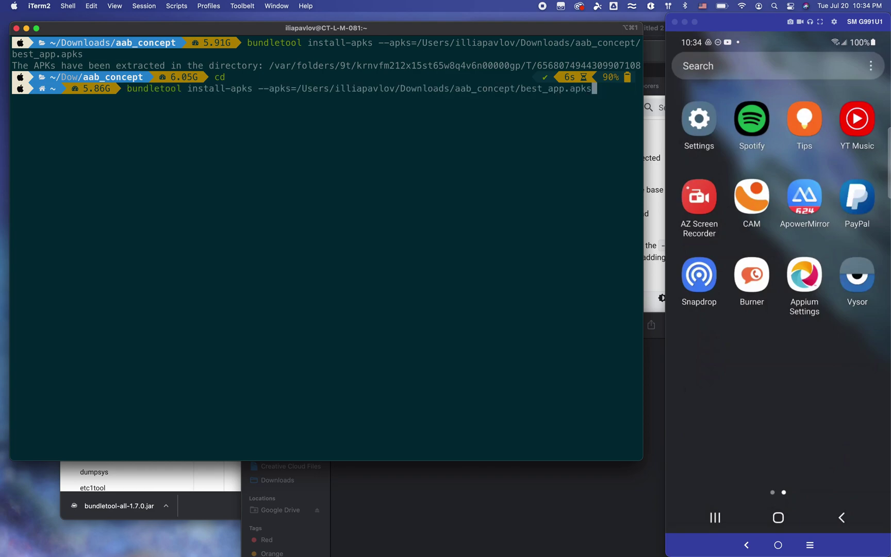
pyautogui.press('Return')
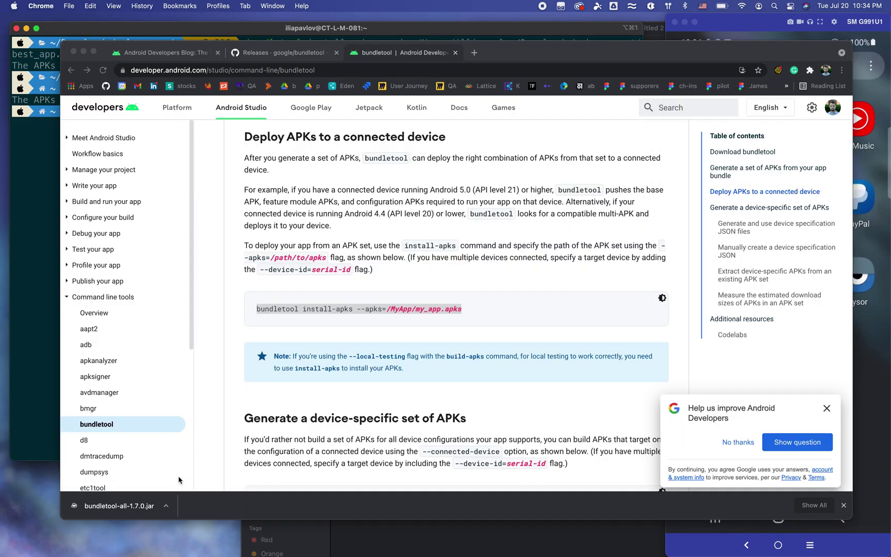
pyautogui.click(177, 471)
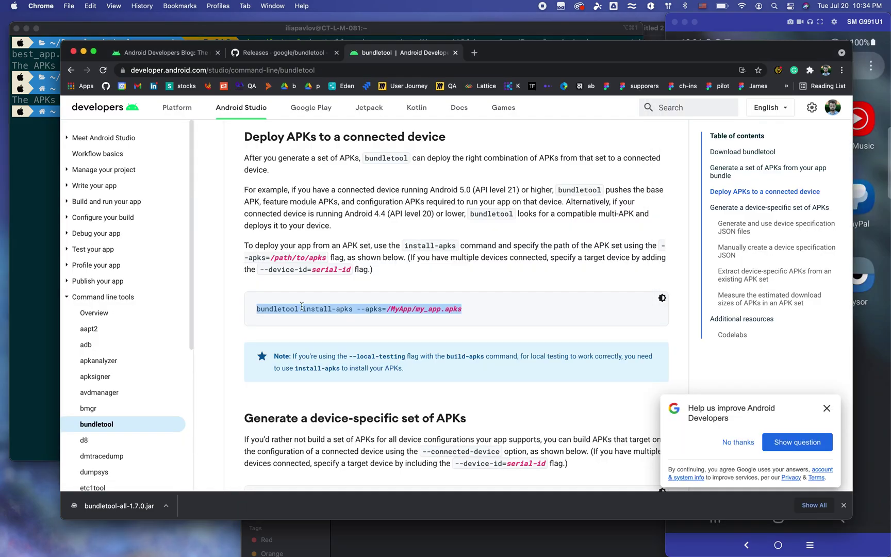
pyautogui.click(49, 174)
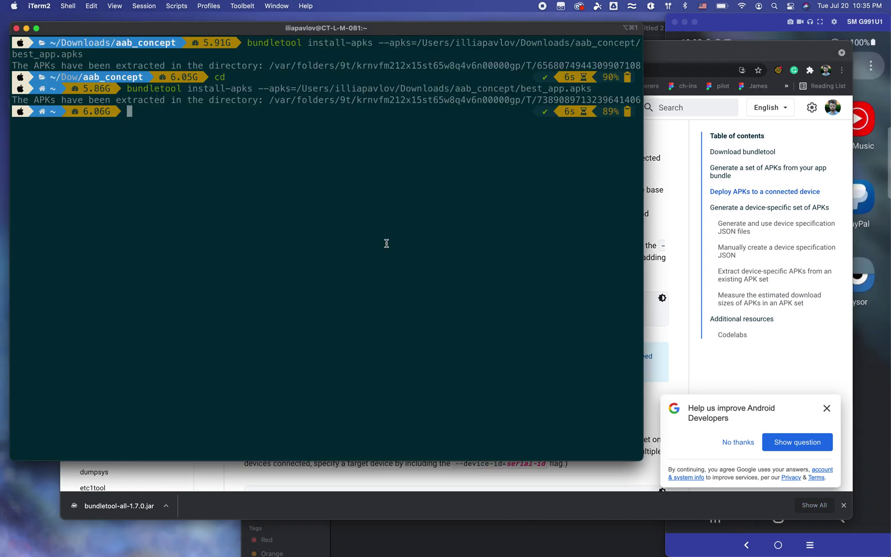